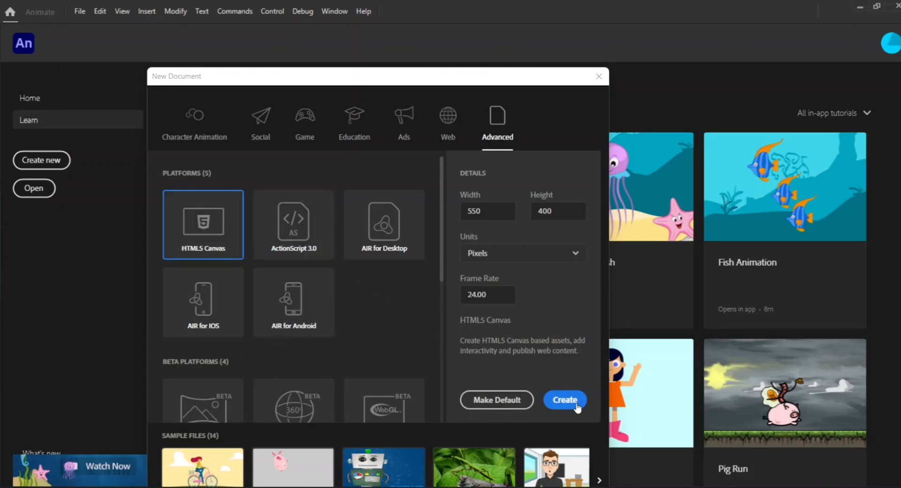
Step: Create an HTML5 Canvas document 550 by 400 pixels at 24 fps
double_click(488, 215)
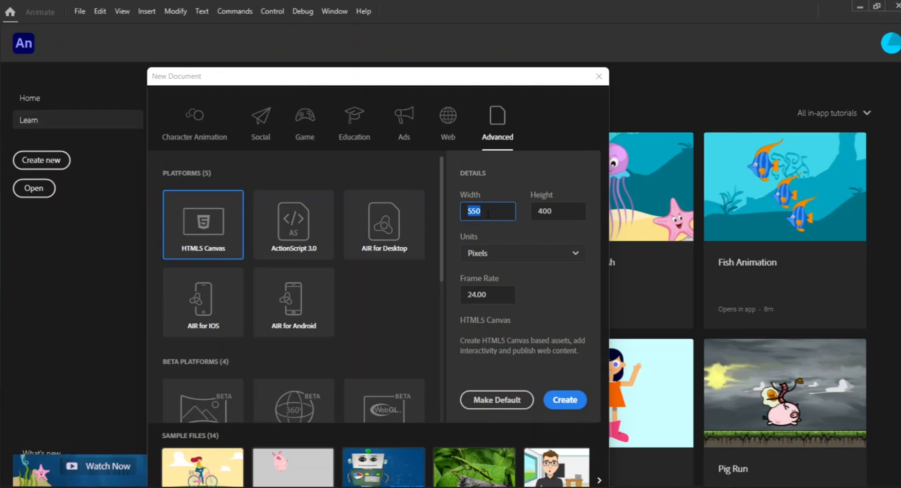
click(488, 215)
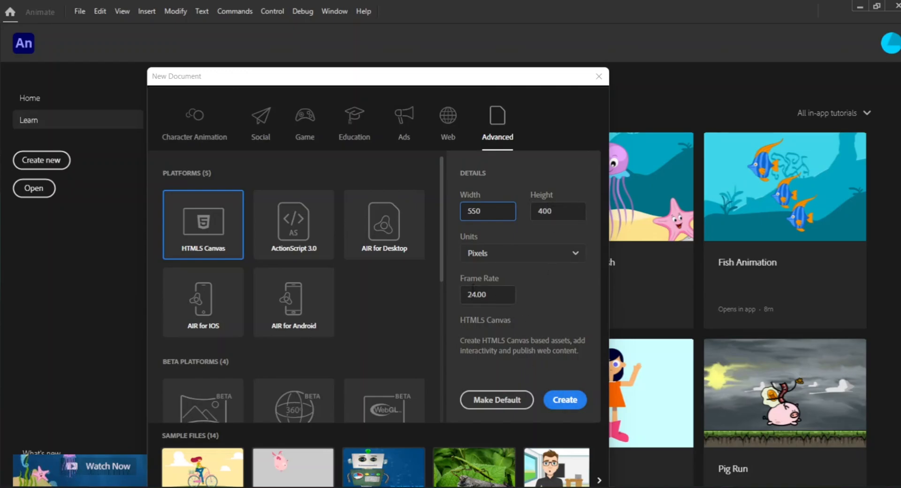
click(565, 401)
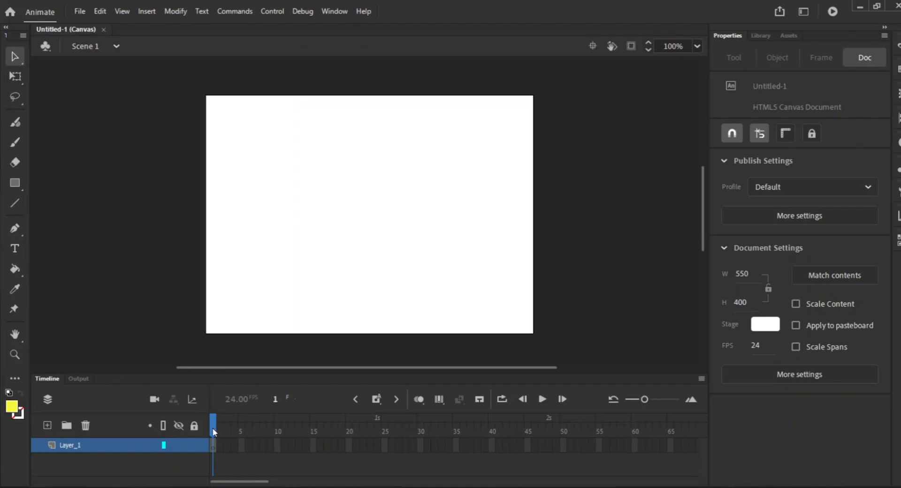
Step: Rename the document's only layer as Background
double_click(73, 448)
click(86, 445)
double_click(86, 444)
text(Backgrou)
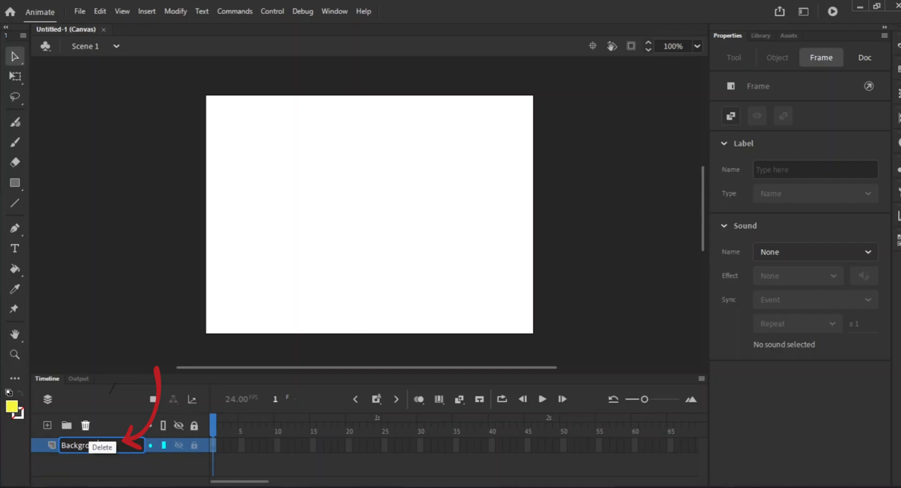
text(nd)
key(Return)
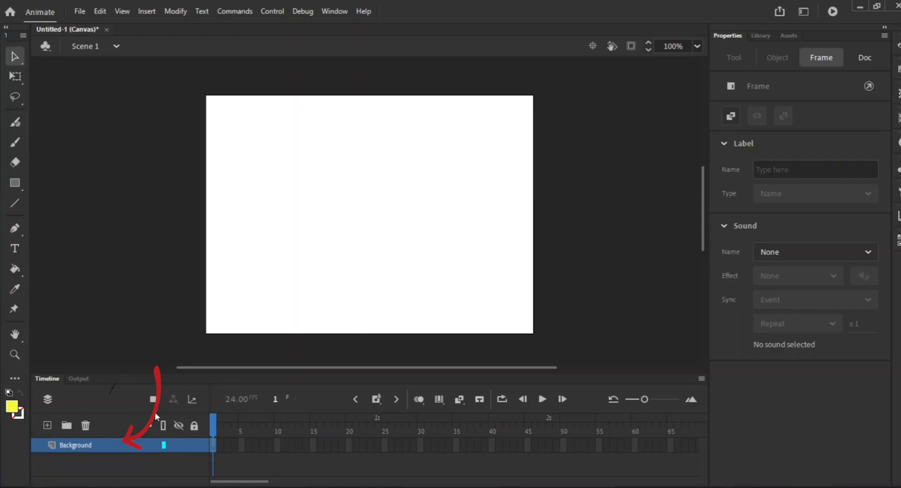
Step: Add a new layer above Background and name it Photo1
click(47, 425)
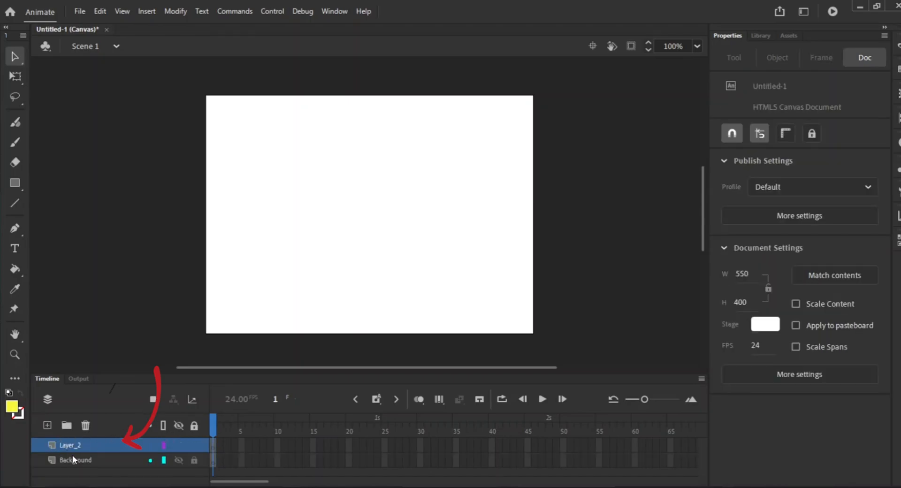
double_click(74, 445)
key(Home)
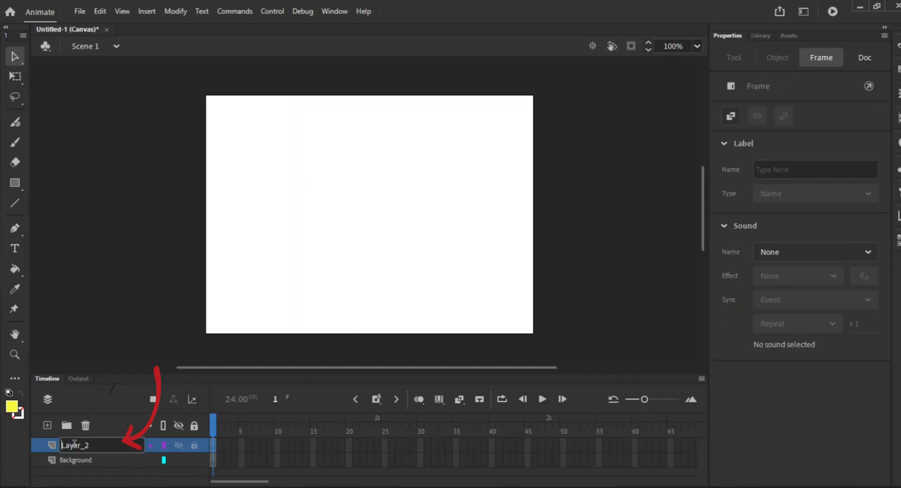
text(Photo)
key(Right)
key(Right)
key(Right)
key(Right)
key(Right)
key(Right)
key(Right)
key(BackSpace)
key(BackSpace)
key(BackSpace)
key(BackSpace)
key(BackSpace)
key(BackSpace)
key(BackSpace)
text(1)
key(Return)
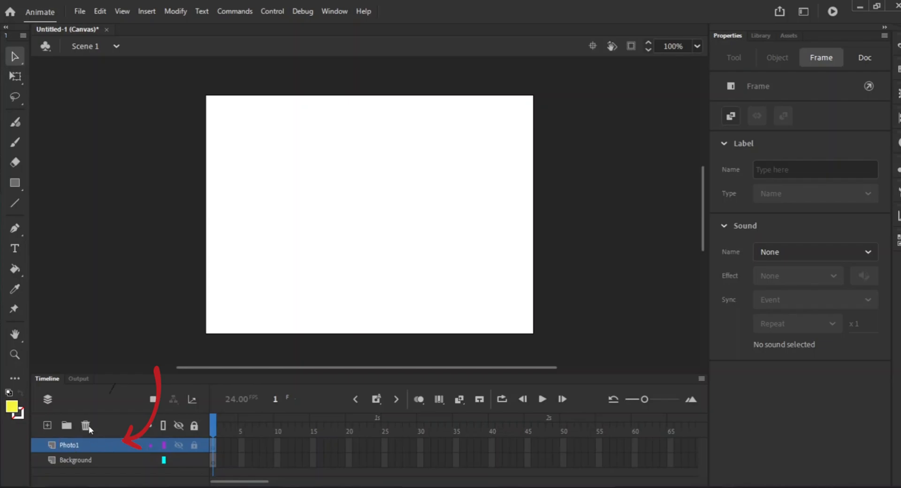
Step: Add a new layer above Photo1 and name it Photo2
click(48, 425)
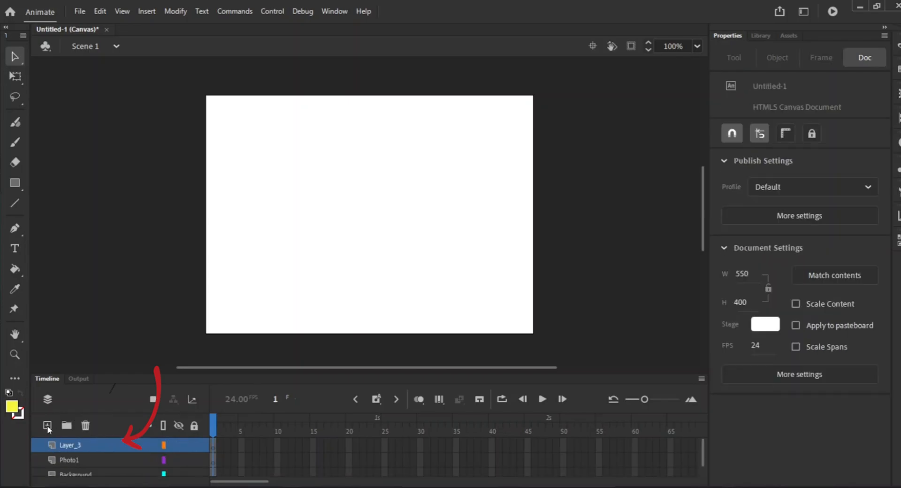
double_click(78, 445)
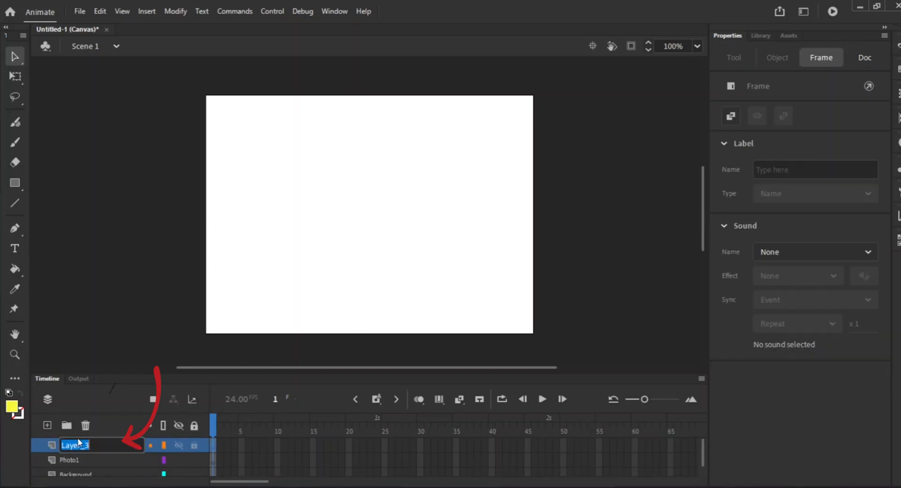
text(Photo2)
key(Return)
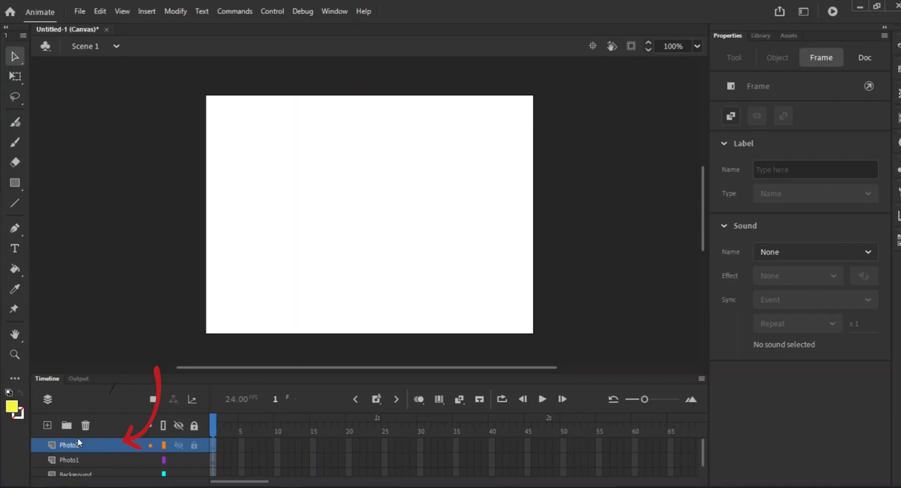
Step: Add a new layer above Photo2 and name it Photo3
click(47, 425)
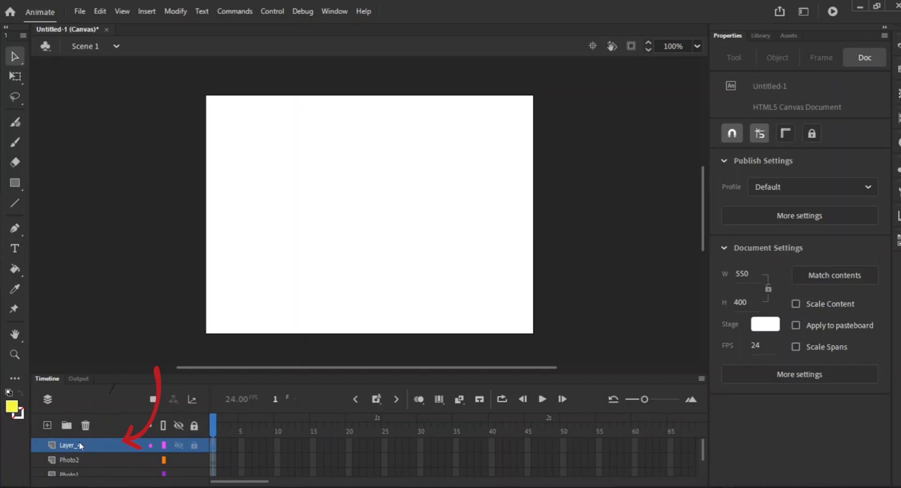
double_click(70, 444)
key(BackSpace)
text(Photo3)
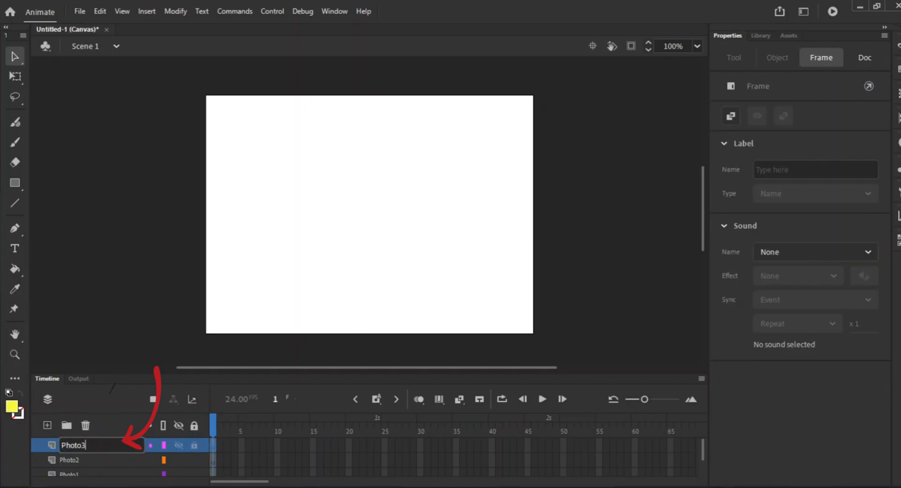
key(Return)
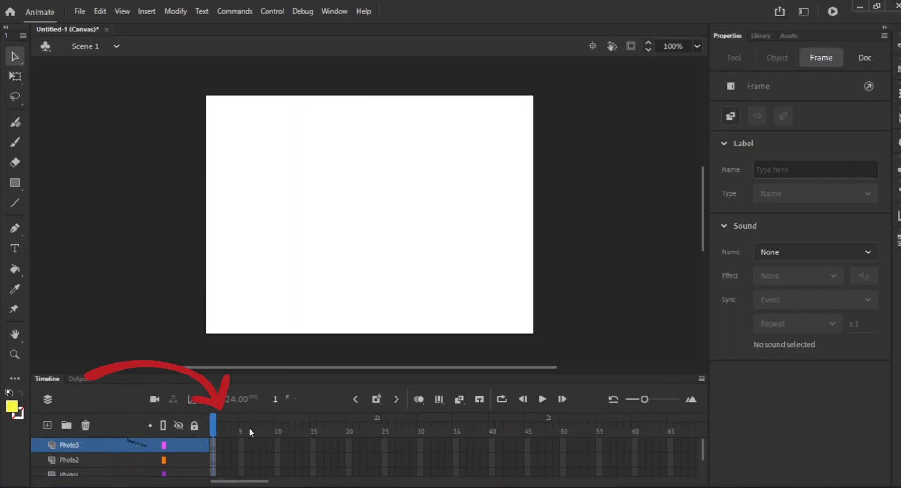
Step: Insert a frame at frame 50 on the Background layer and return the playhead to frame 1
click(213, 426)
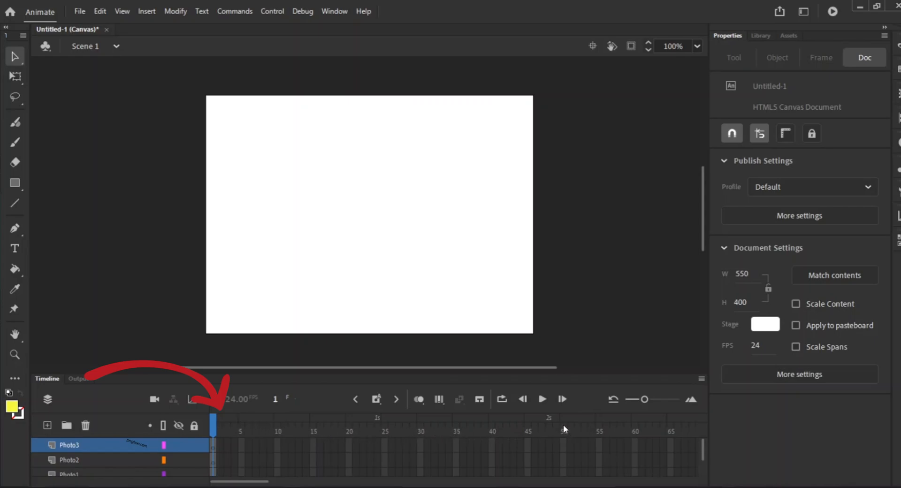
scroll(561, 428, down, 2)
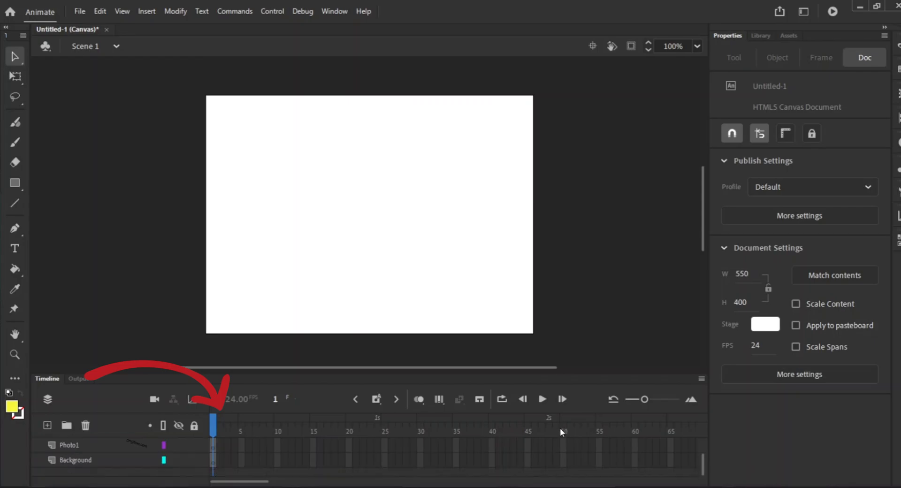
click(215, 456)
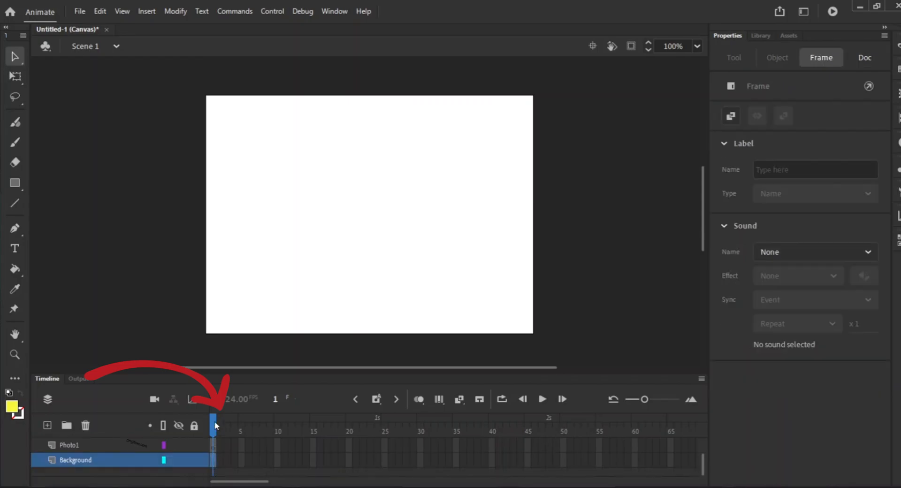
click(563, 461)
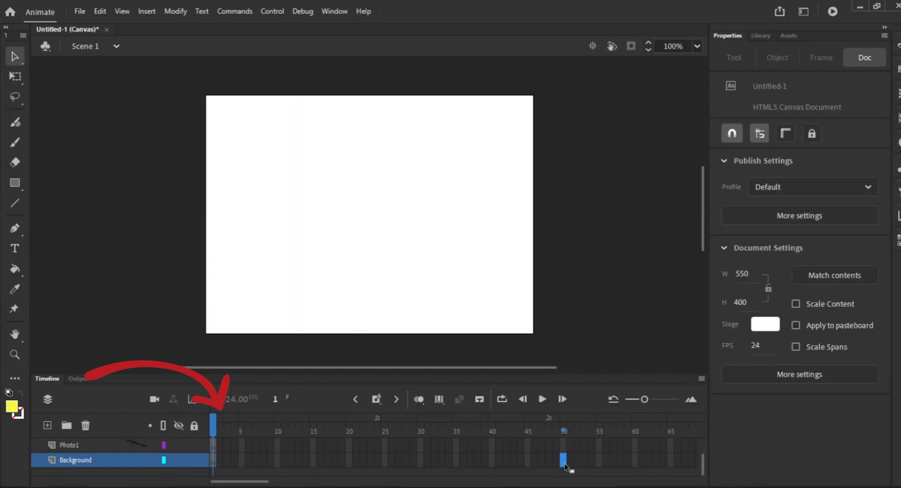
right_click(564, 463)
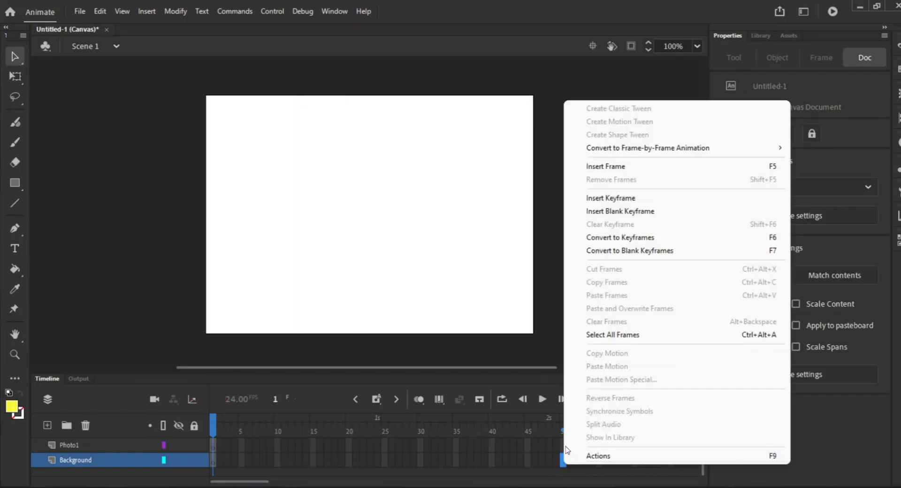
click(671, 167)
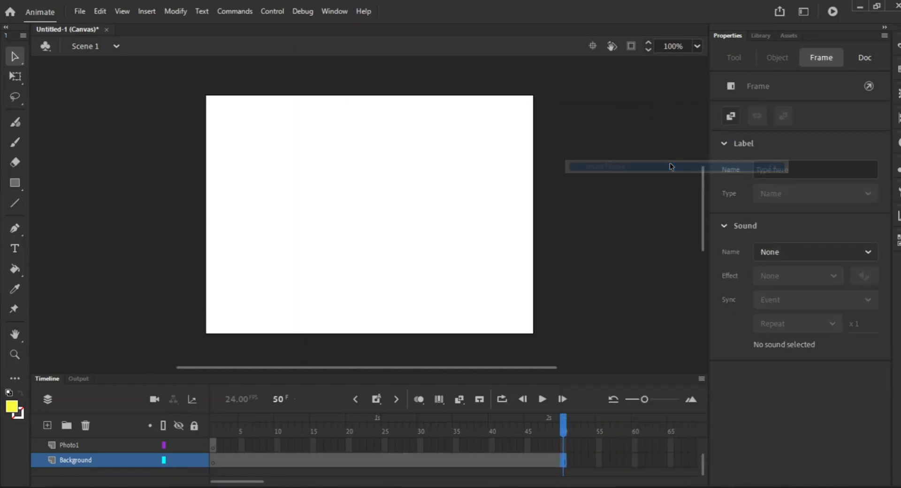
drag(564, 430, 167, 428)
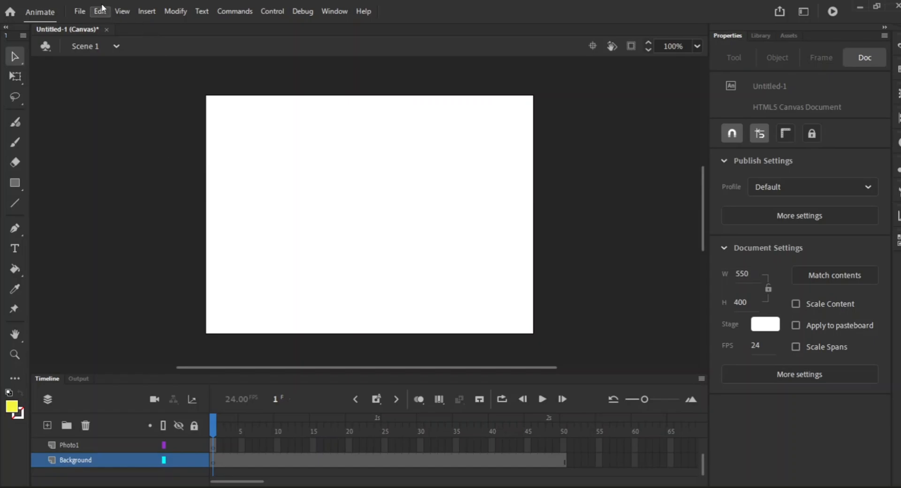
Step: Show the document's library and import the four landscape and sky photos into it
click(78, 12)
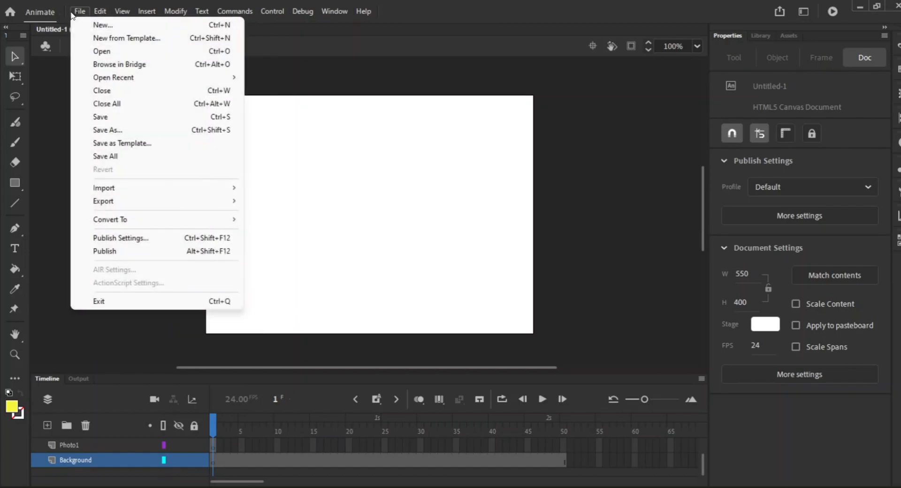
click(363, 11)
click(679, 92)
click(766, 35)
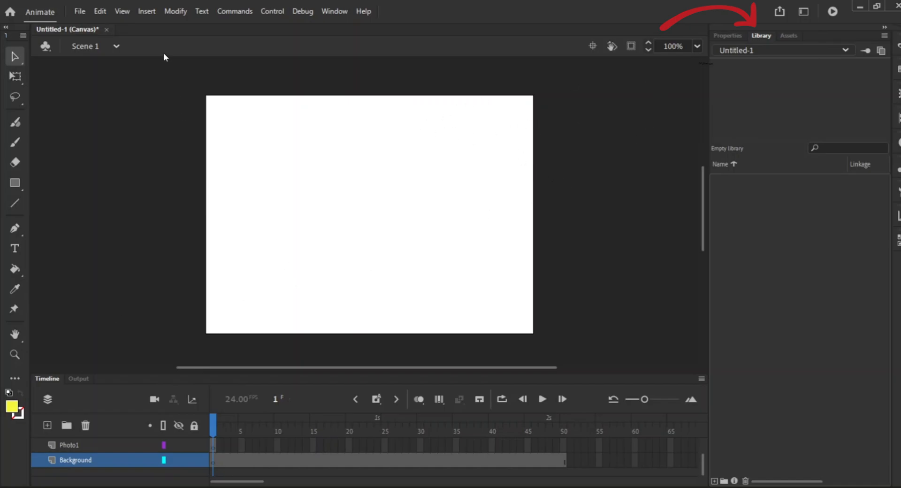
click(80, 14)
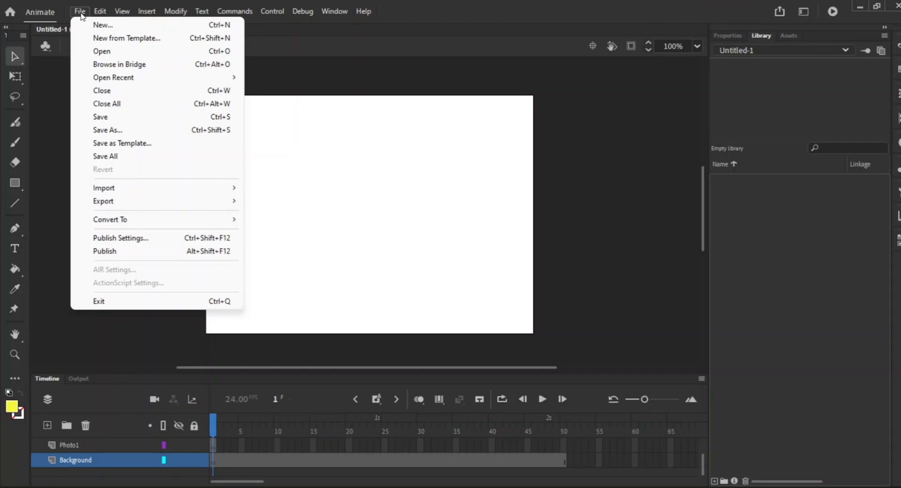
mouse_move(99, 11)
mouse_move(168, 192)
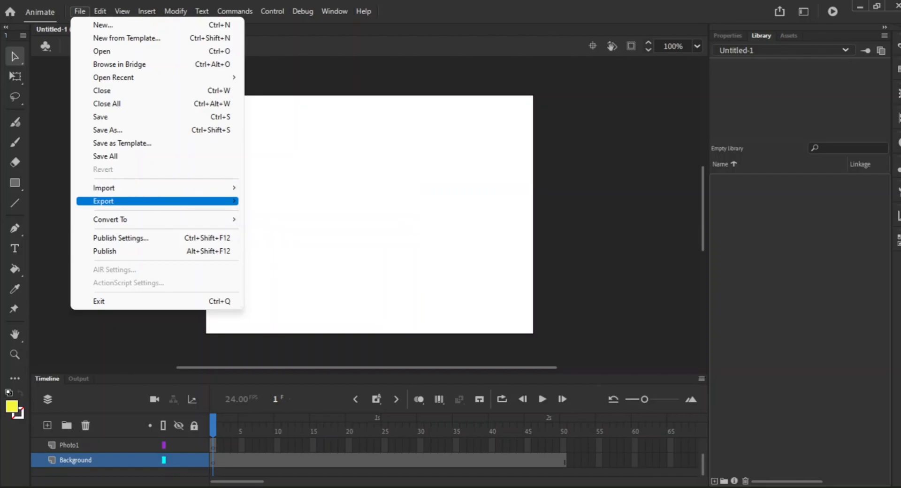
mouse_move(225, 200)
click(363, 230)
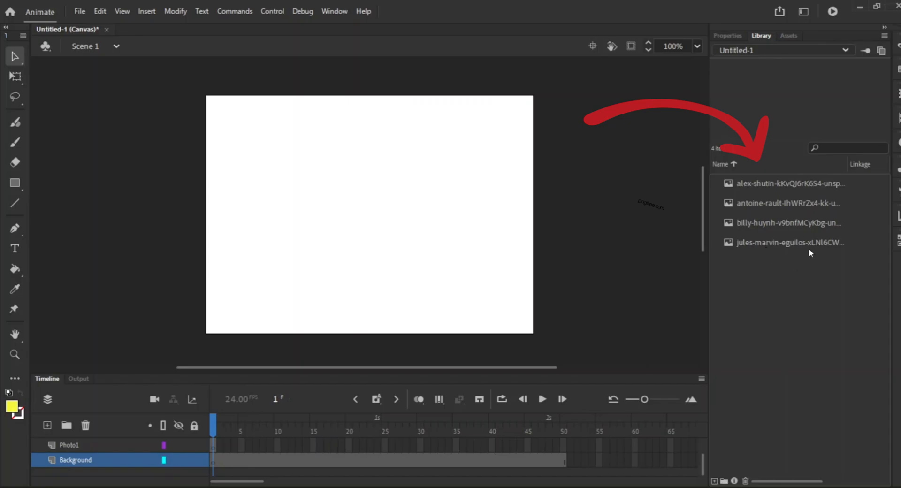
Step: Preview each of the imported photos in the library
click(767, 241)
click(778, 221)
click(778, 200)
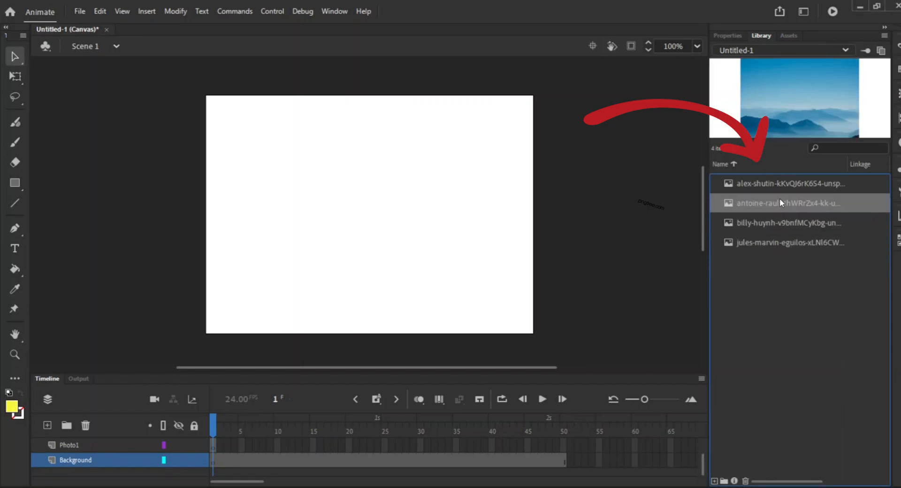
click(778, 183)
click(790, 242)
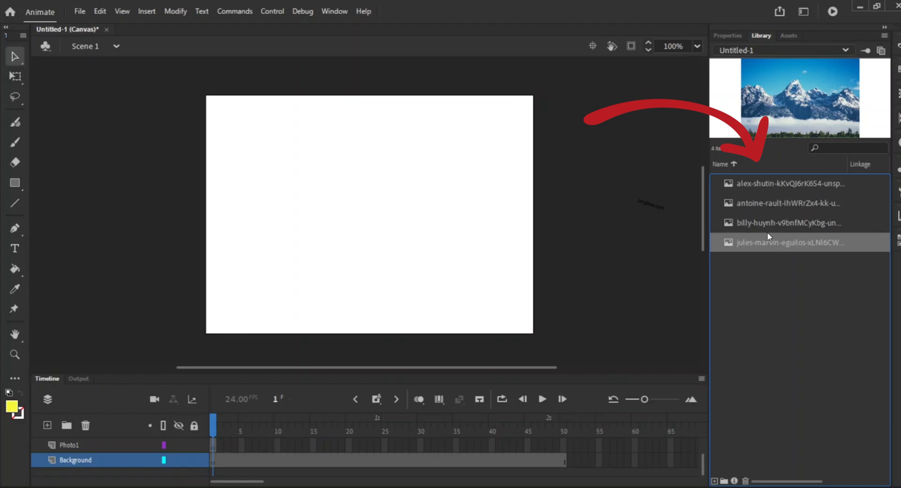
click(767, 183)
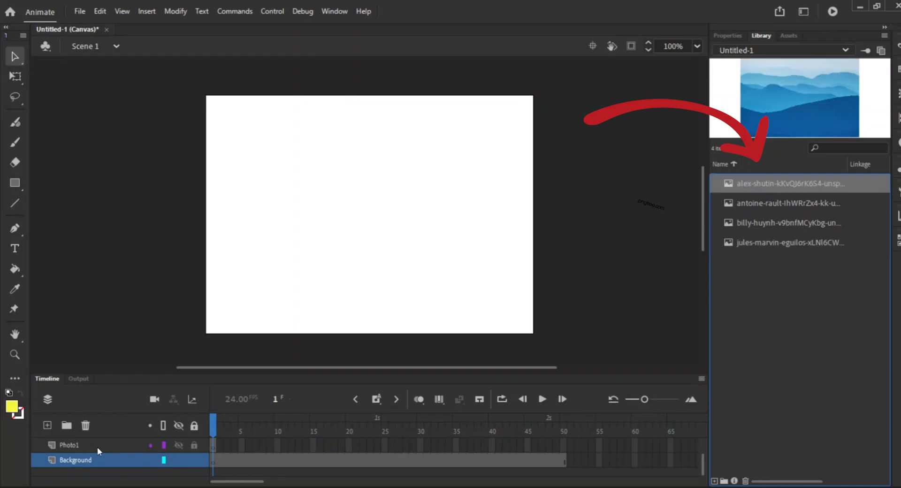
Step: Place the pink clouds photo on the Background layer and move it over the stage to about X -2070, Y -2077
click(97, 460)
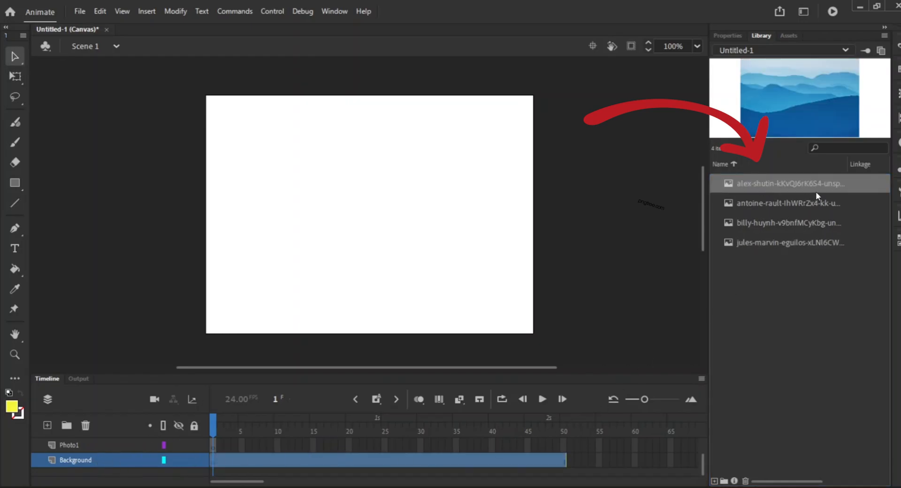
click(796, 243)
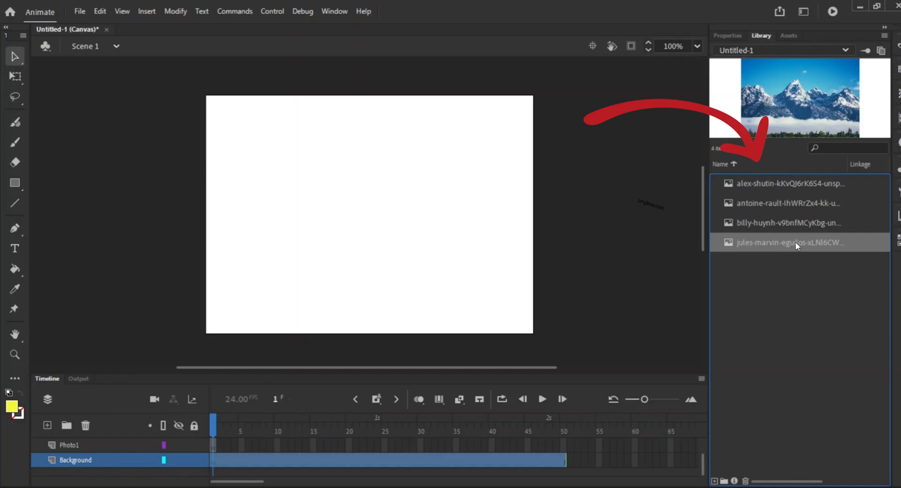
click(779, 222)
drag(815, 105, 377, 205)
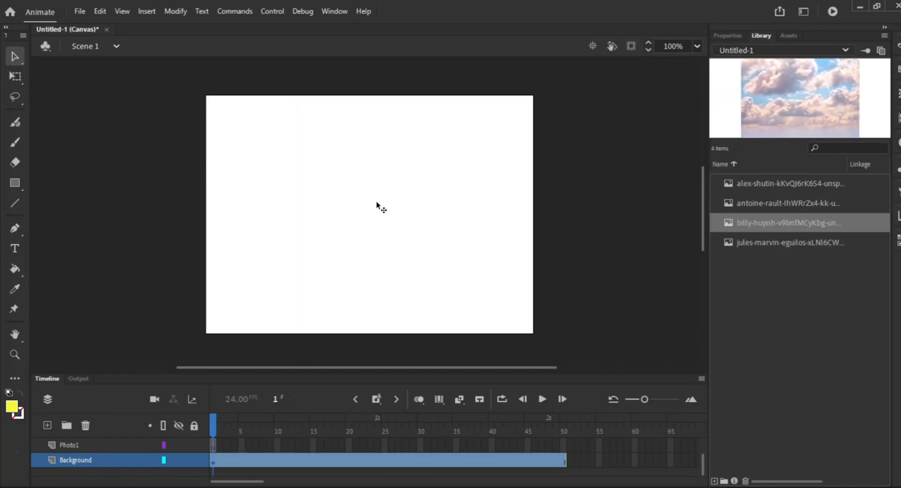
key(ctrl+minus)
key(ctrl+minus)
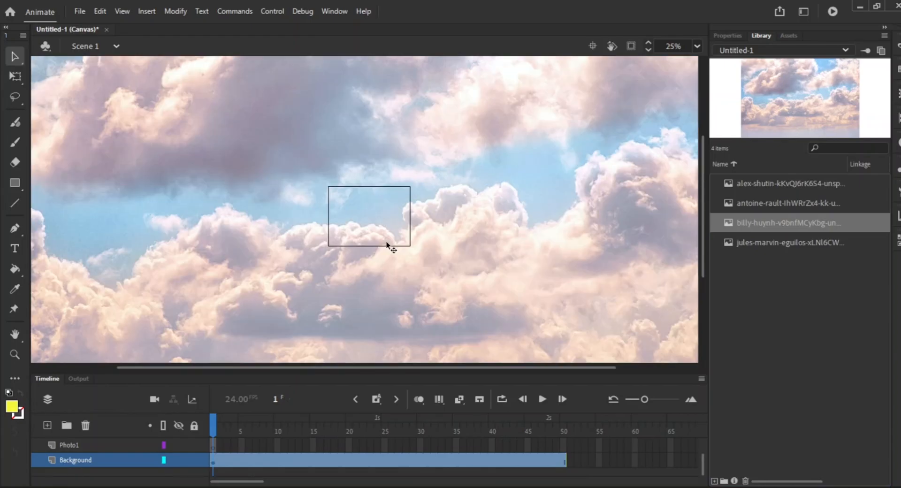
drag(364, 224, 393, 198)
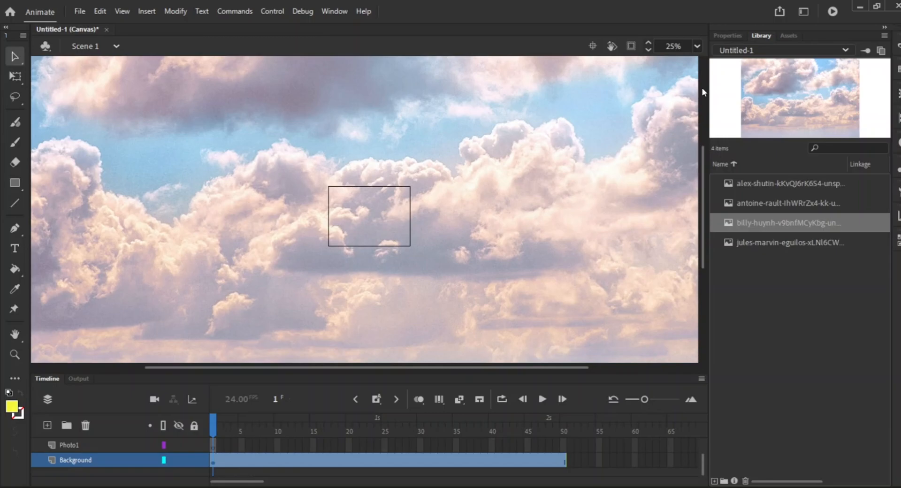
Step: Set the document's stage size to 1920 wide by 1080 high
click(723, 35)
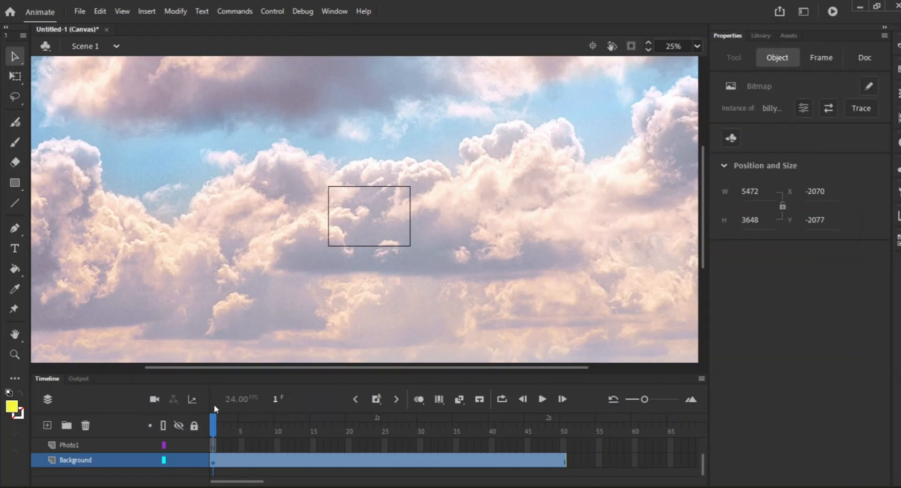
click(112, 407)
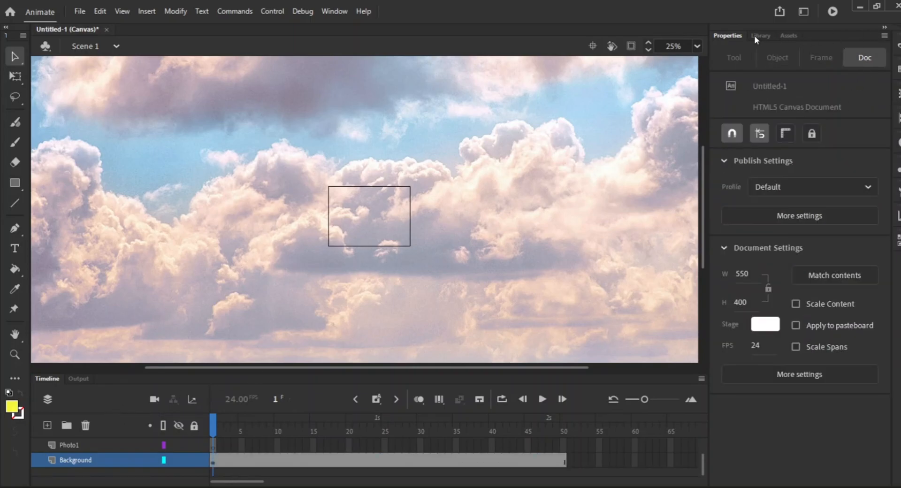
click(742, 274)
text(1920)
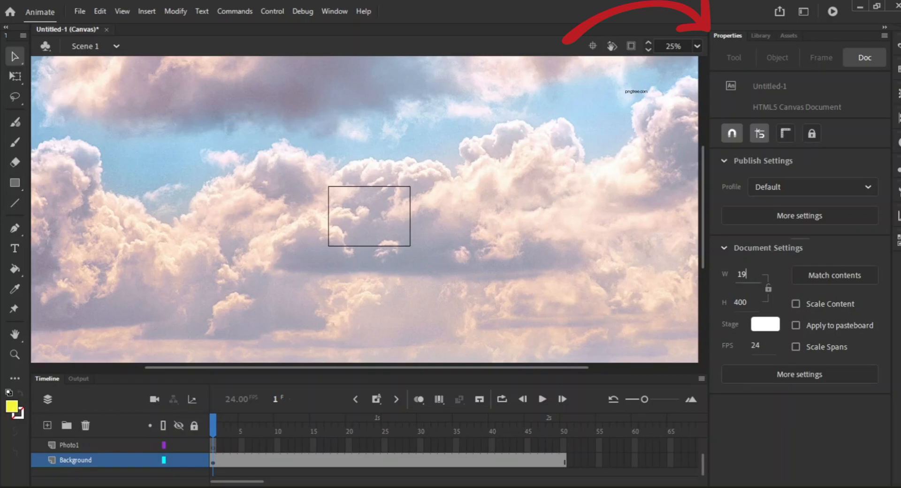
click(747, 303)
text(10)
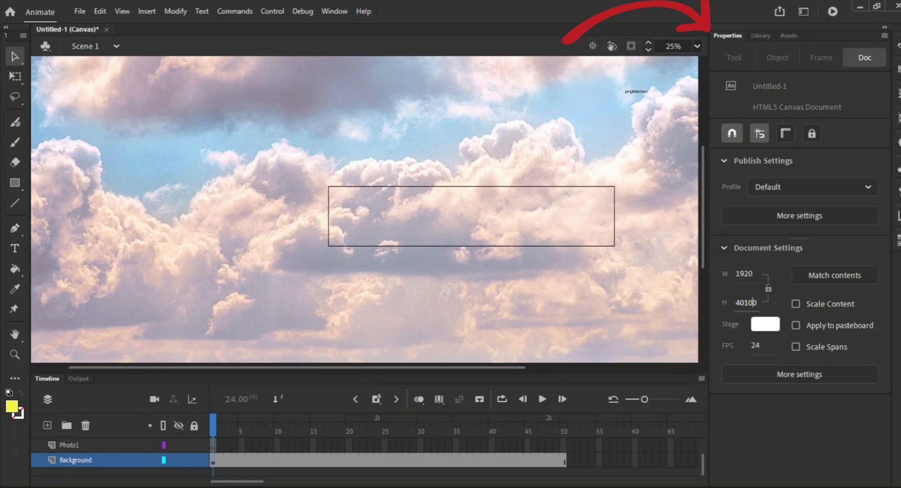
key(Return)
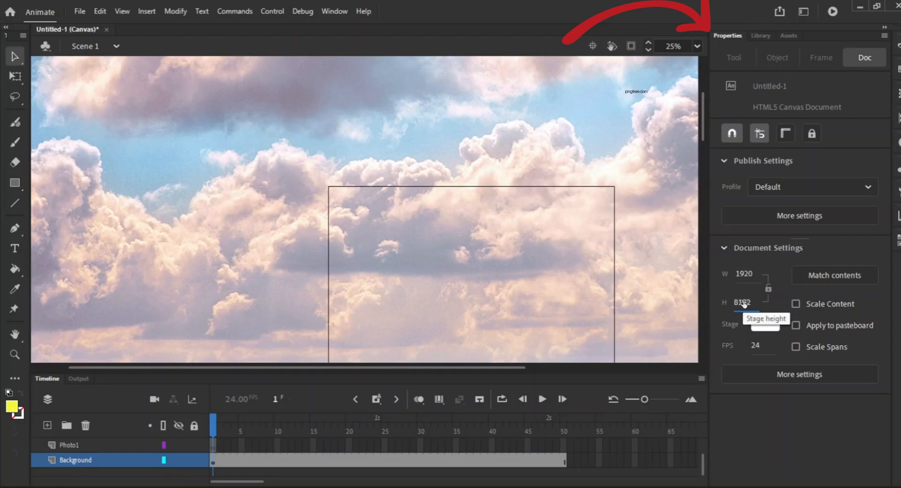
Step: Reposition the clouds photo over the enlarged stage, ending at about X -2746, Y -505
drag(531, 294, 519, 245)
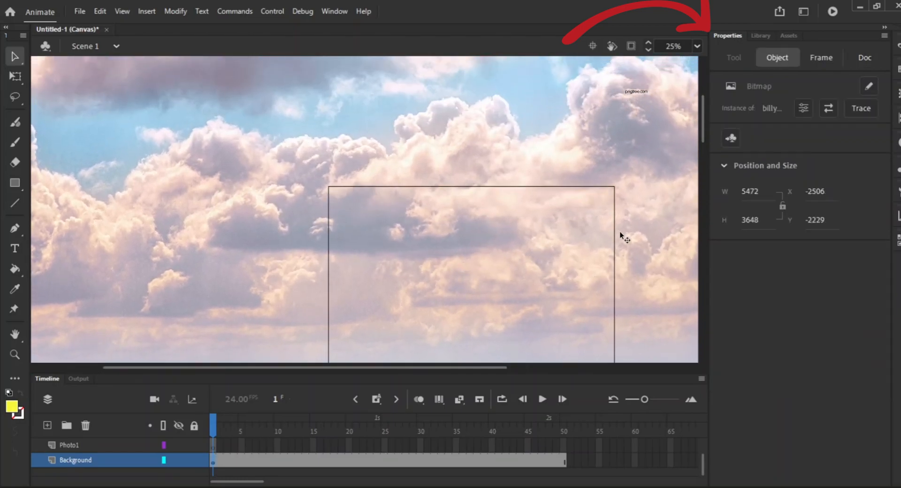
scroll(620, 232, down, 3)
scroll(621, 231, up, 3)
drag(477, 230, 567, 304)
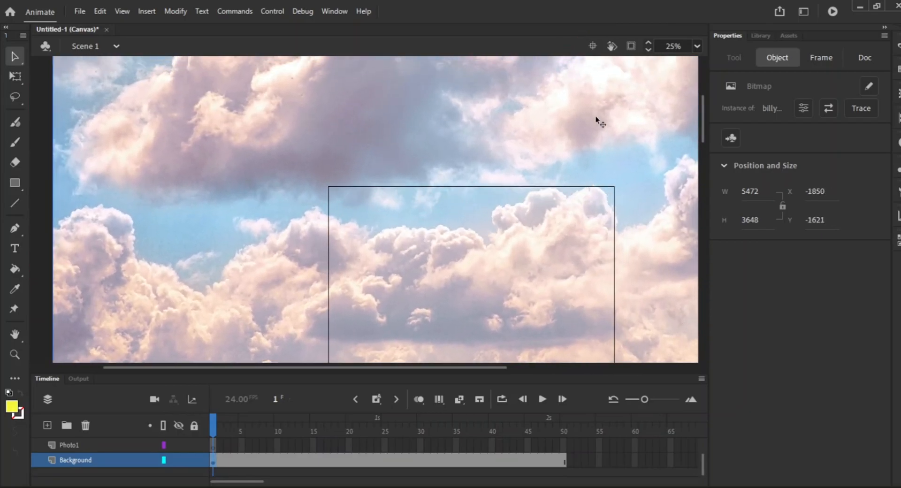
drag(285, 83, 334, 250)
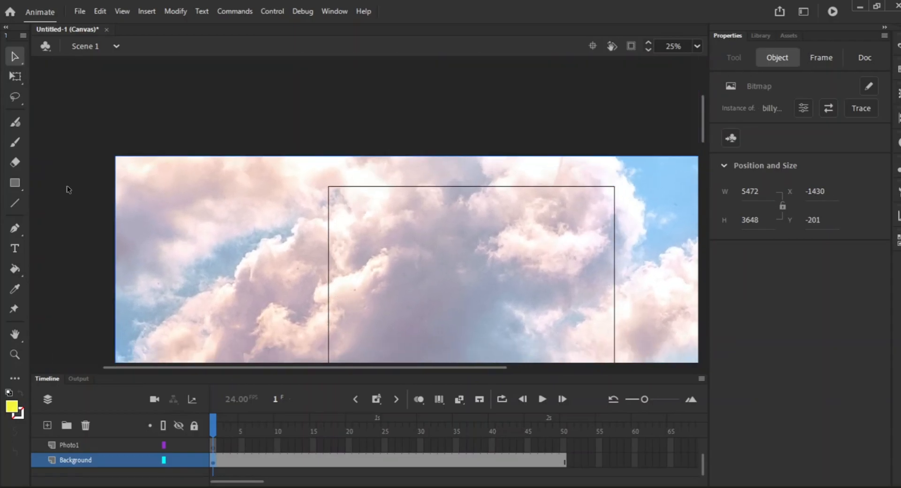
drag(121, 161, 51, 70)
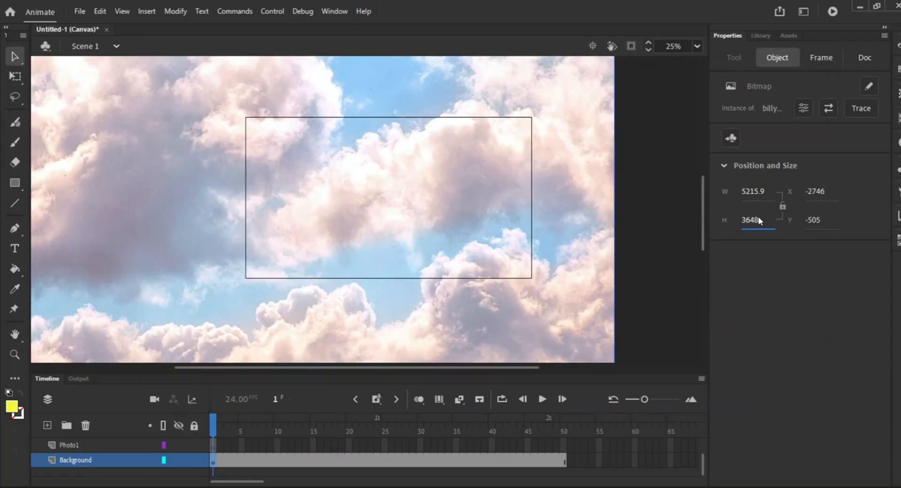
Step: Resize the clouds photo to 1920 wide by 1242 high with its proportions locked for the width change
drag(757, 219, 602, 228)
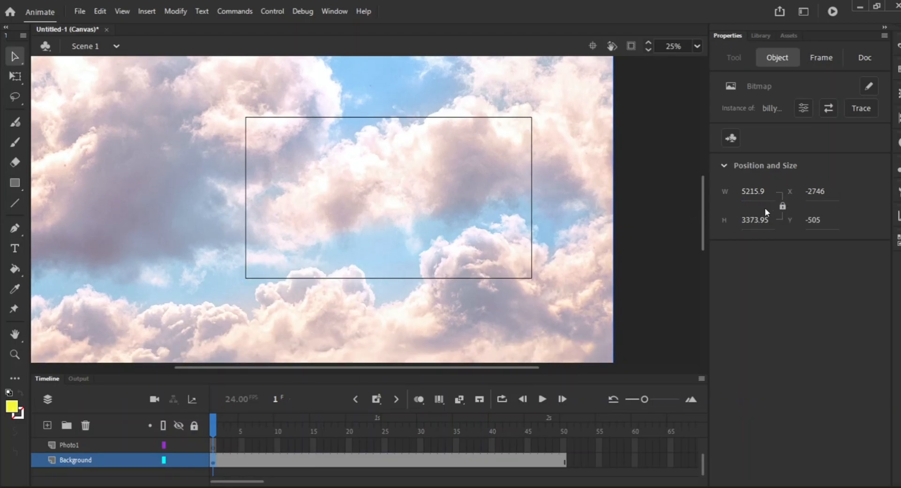
click(763, 192)
click(764, 192)
double_click(764, 191)
key(BackSpace)
text(1920)
key(Return)
Step: Move the clouds photo over the stage to X 0, Y -77 so it covers the whole stage, and deselect it
drag(105, 136, 514, 185)
click(577, 201)
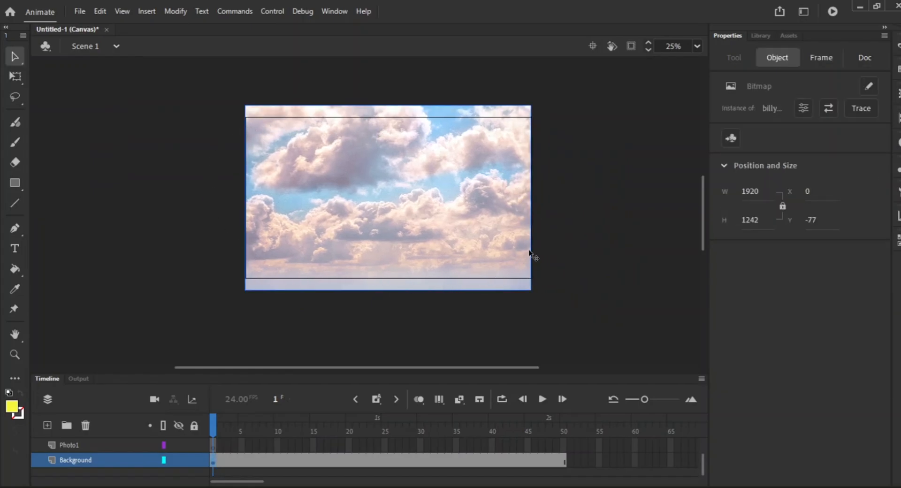
click(601, 162)
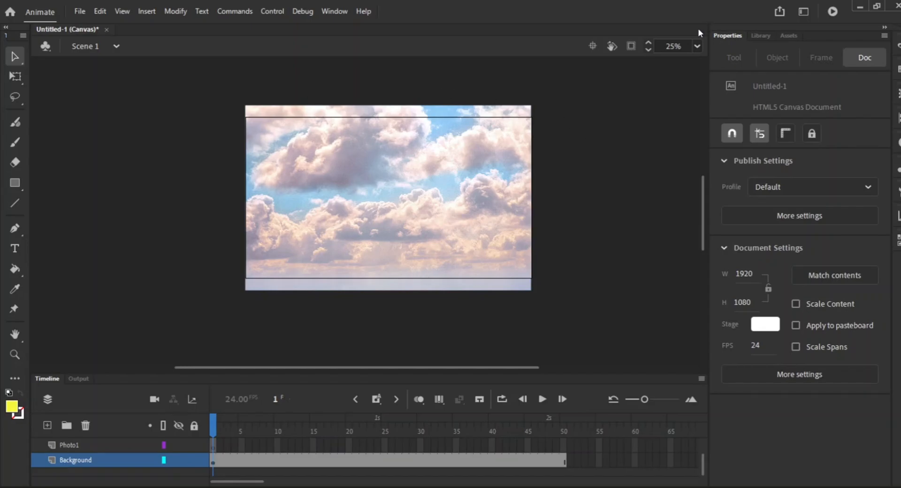
Step: Clip the content outside the stage and fit the view so that all content shows
click(631, 47)
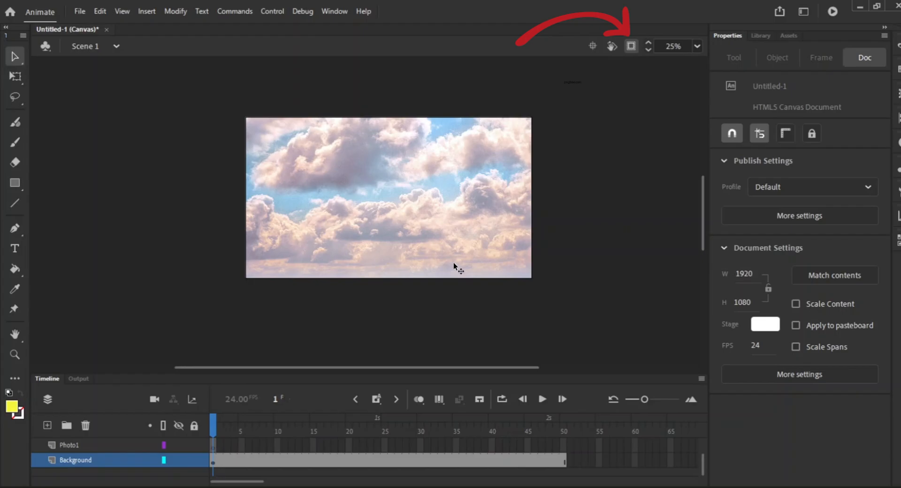
scroll(460, 311, up, 3)
scroll(460, 311, down, 3)
click(697, 46)
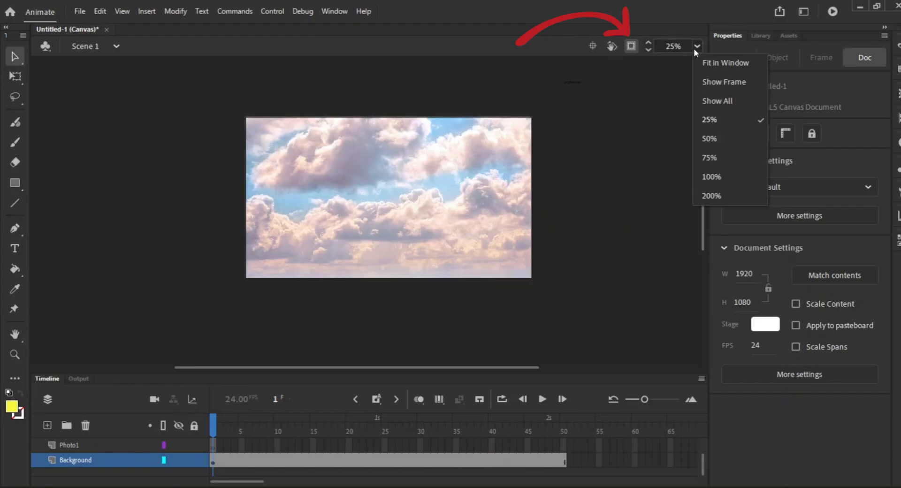
click(713, 64)
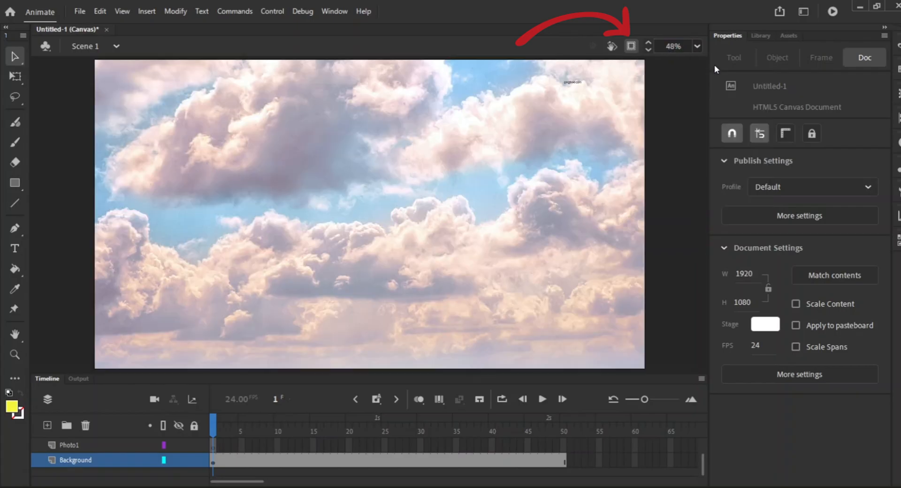
click(697, 46)
click(711, 101)
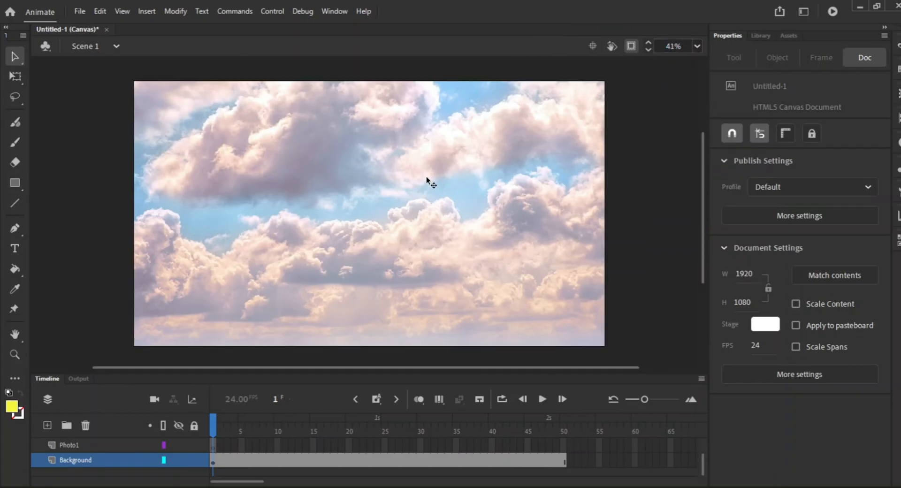
Step: Insert a keyframe at frame 15 on the Photo1 layer and leave that frame selected
click(214, 442)
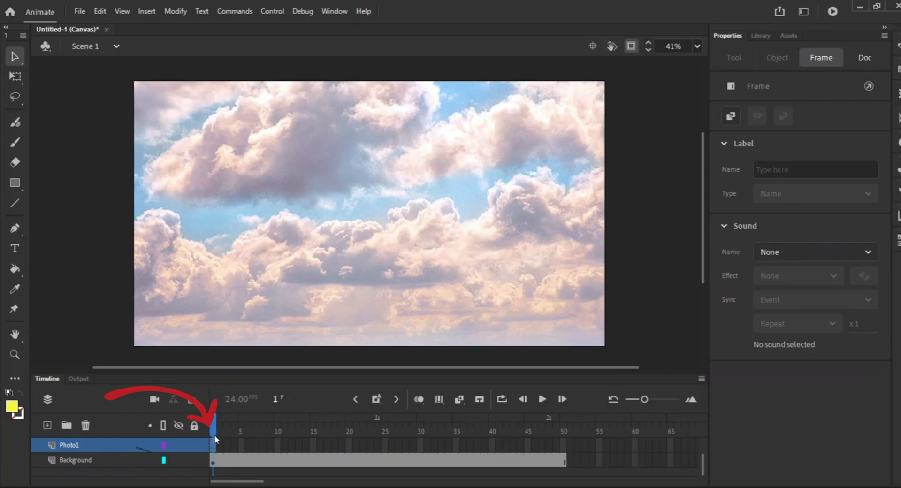
drag(214, 425, 313, 439)
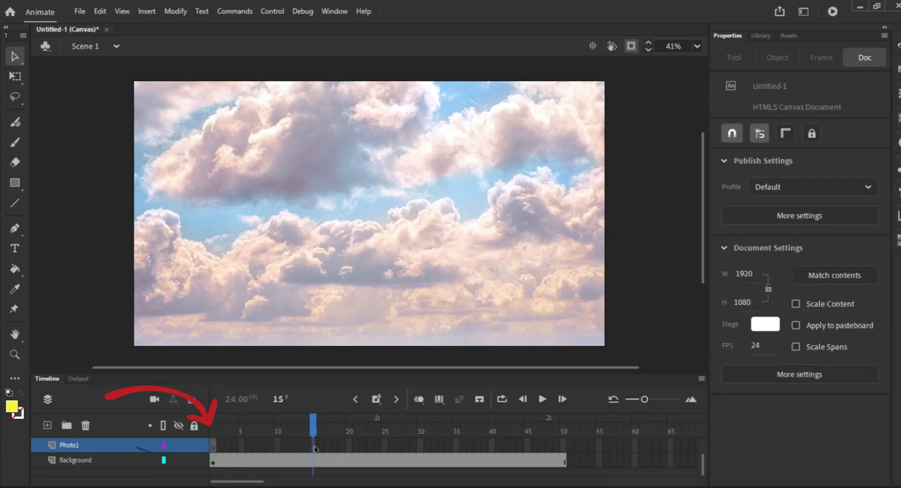
right_click(313, 448)
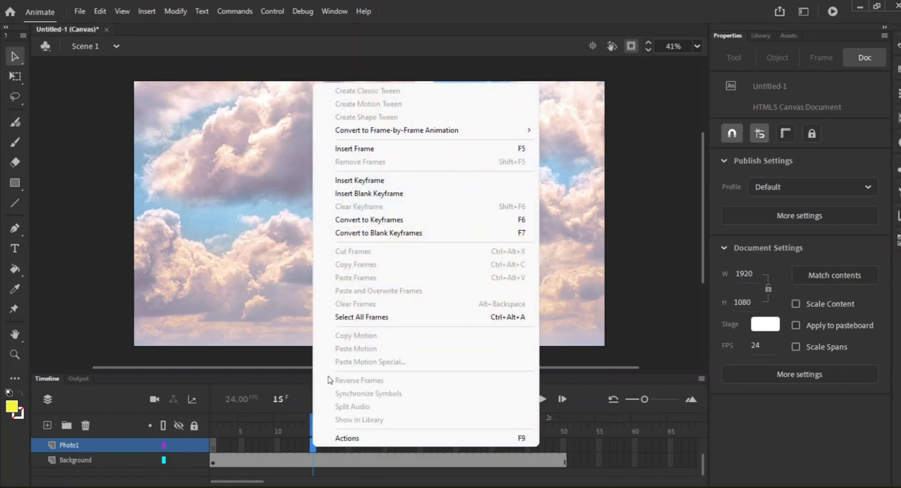
click(368, 181)
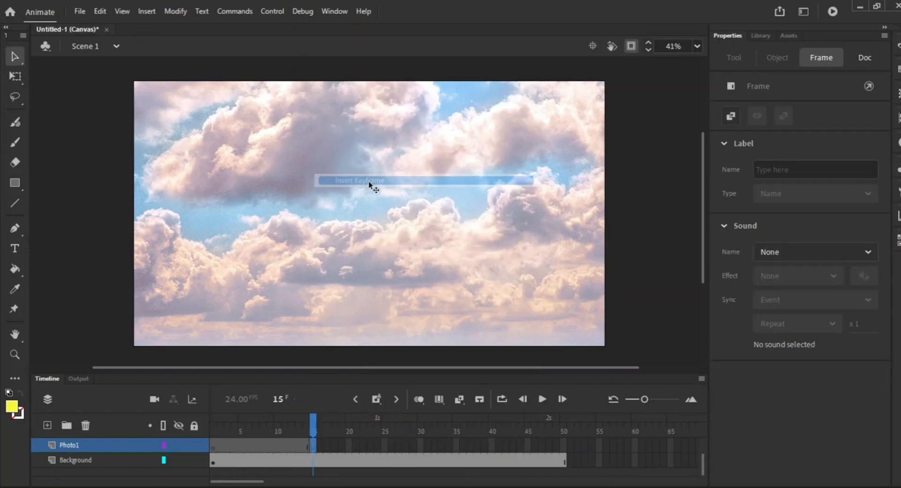
drag(315, 434, 348, 434)
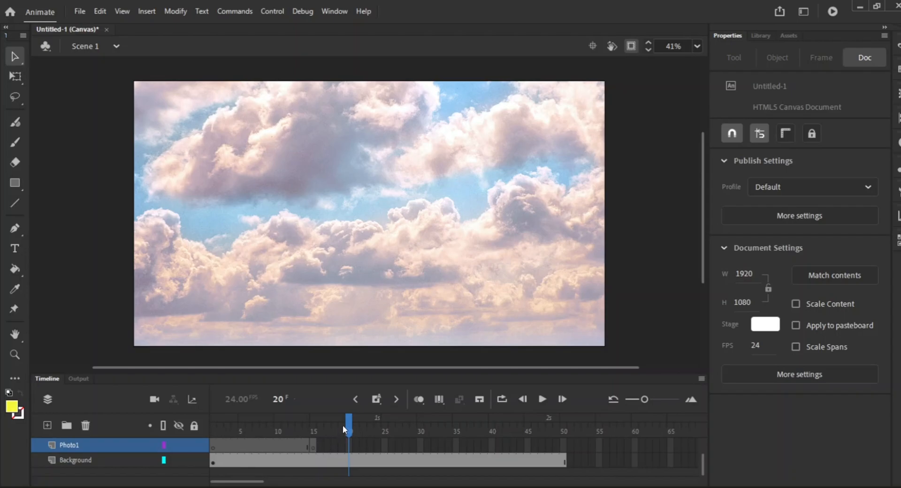
drag(342, 426, 313, 448)
click(313, 444)
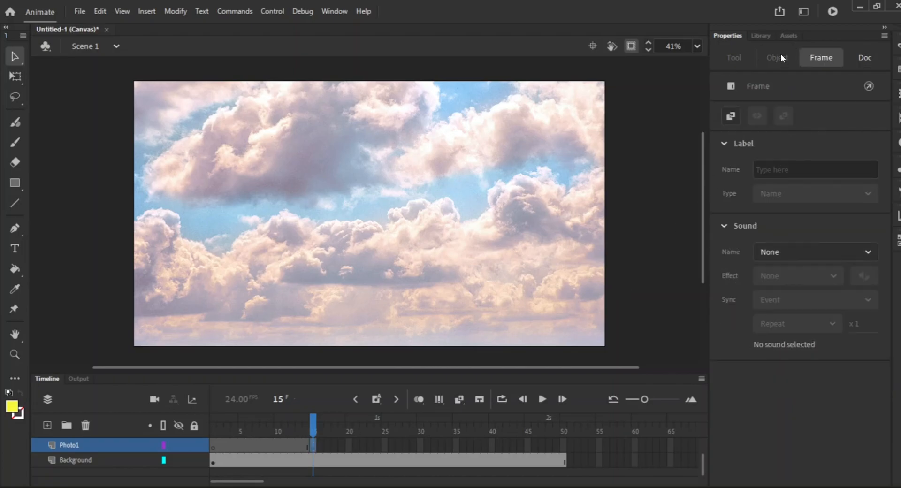
Step: Place the blue mountains photo from the library on the Photo1 layer at frame 15, at about X -1651, Y -1255
click(760, 36)
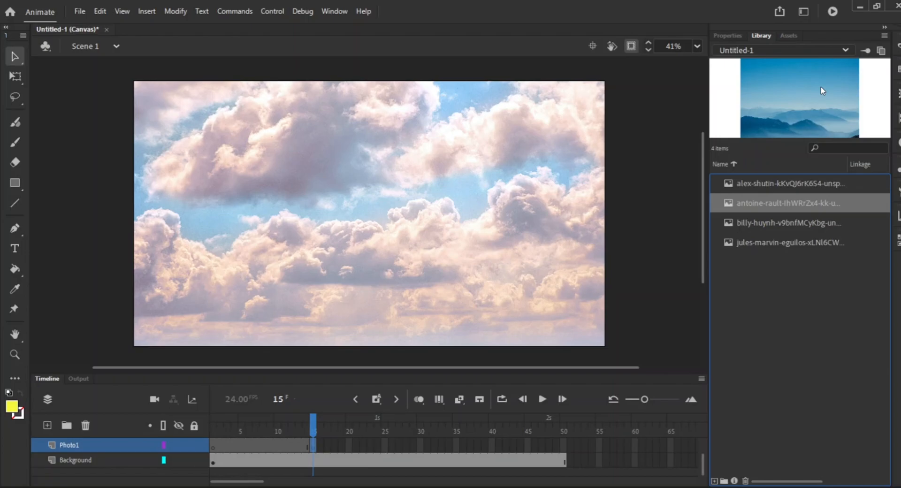
drag(821, 90, 449, 185)
drag(365, 198, 344, 202)
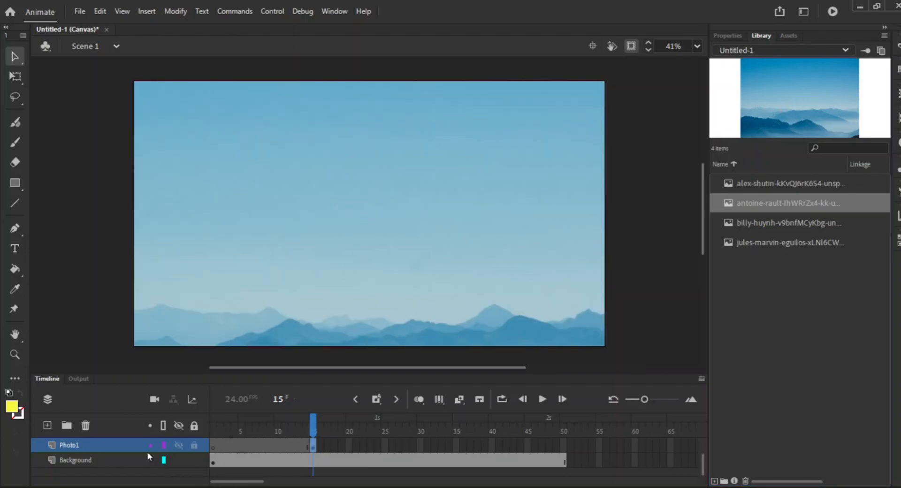
click(315, 432)
mouse_move(316, 431)
mouse_down()
mouse_move(250, 431)
mouse_move(412, 431)
mouse_move(320, 432)
mouse_up()
click(313, 447)
click(845, 51)
click(845, 50)
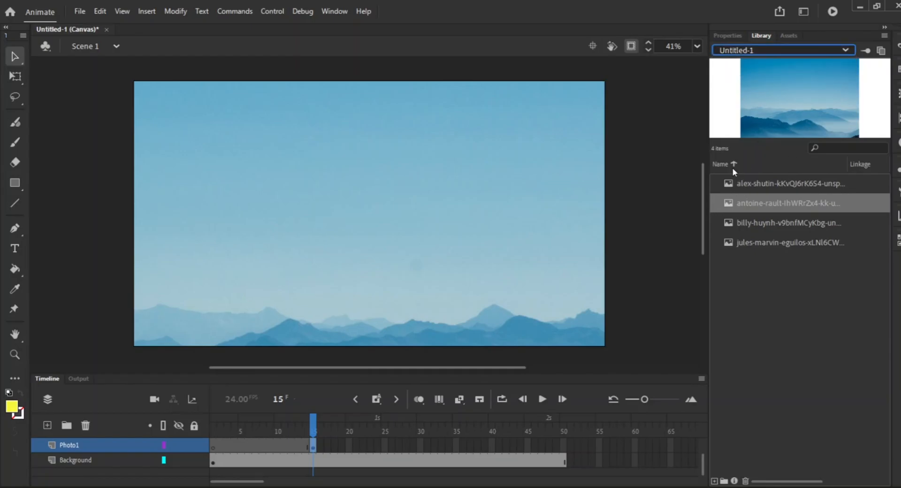
Step: Scale the mountains photo proportionally to about 1005 by 670 and place it at the stage's upper-left corner, about X -21, Y -77
click(727, 36)
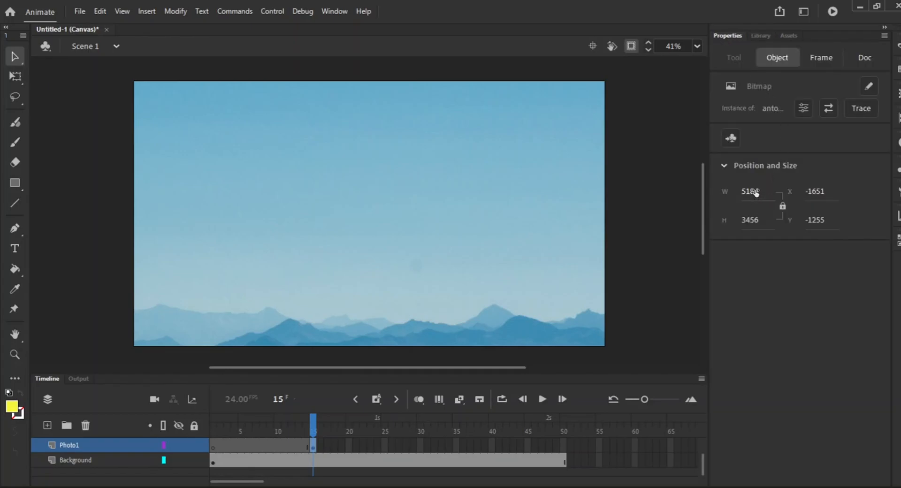
drag(751, 191, 148, 170)
drag(436, 203, 396, 215)
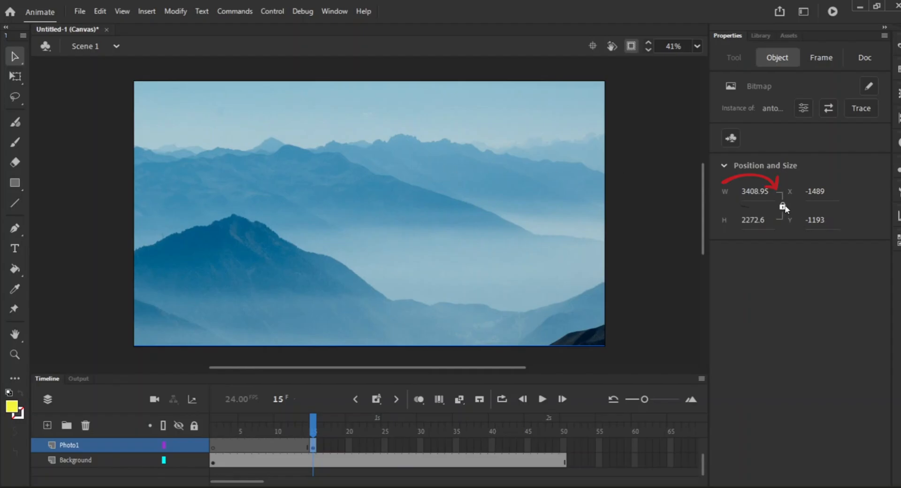
drag(755, 191, 413, 201)
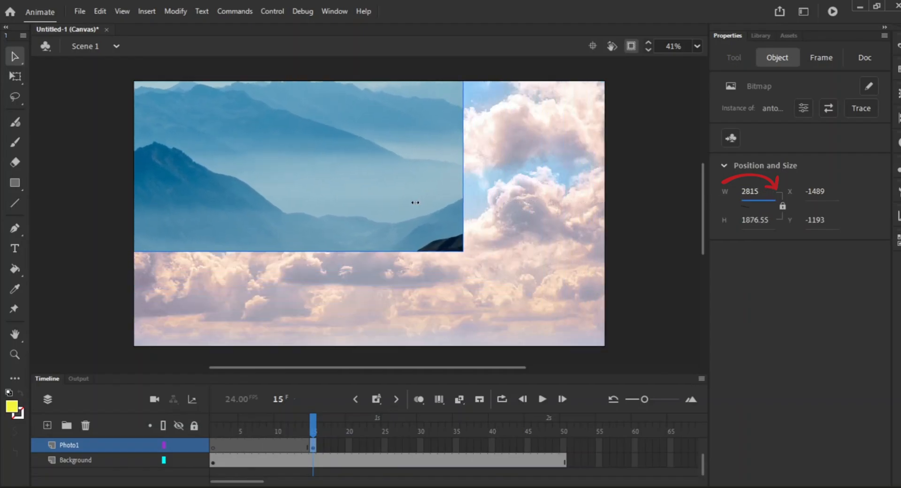
drag(751, 193, 593, 192)
drag(288, 134, 505, 274)
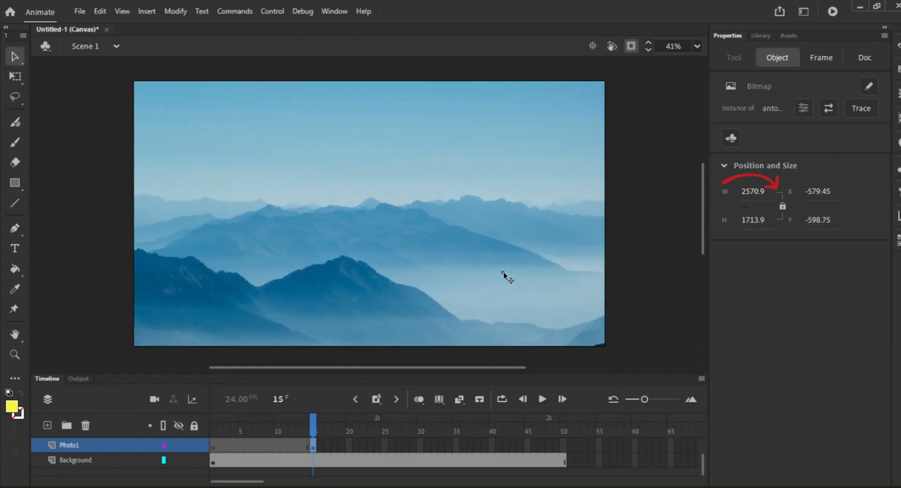
drag(755, 193, 300, 185)
drag(295, 159, 466, 283)
drag(753, 218, 486, 239)
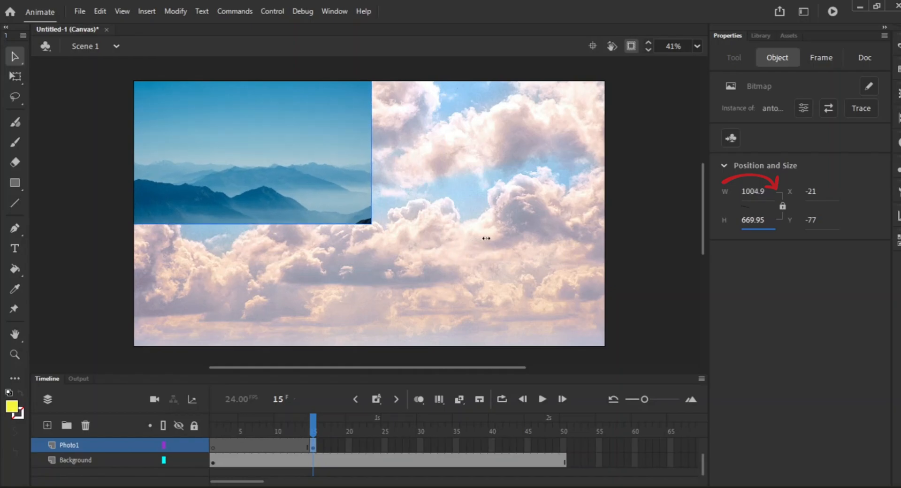
click(413, 162)
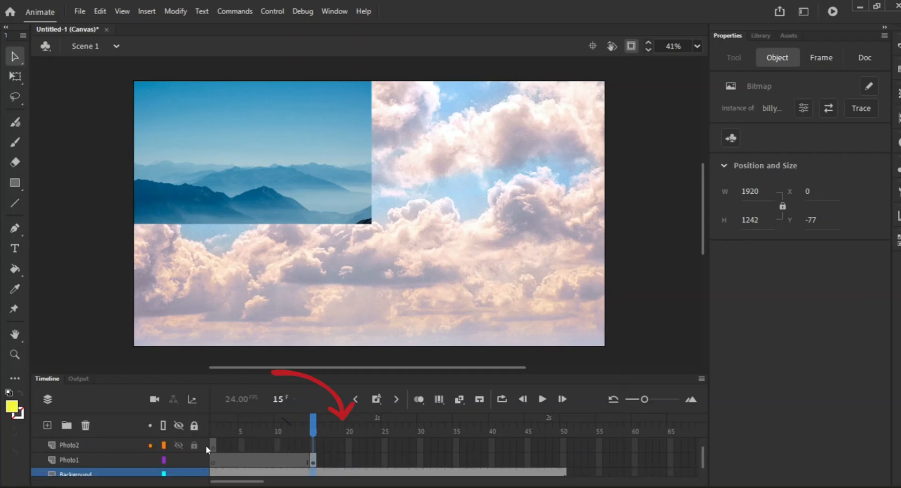
Step: Insert a keyframe at frame 30 on the Photo2 layer
drag(314, 426, 387, 424)
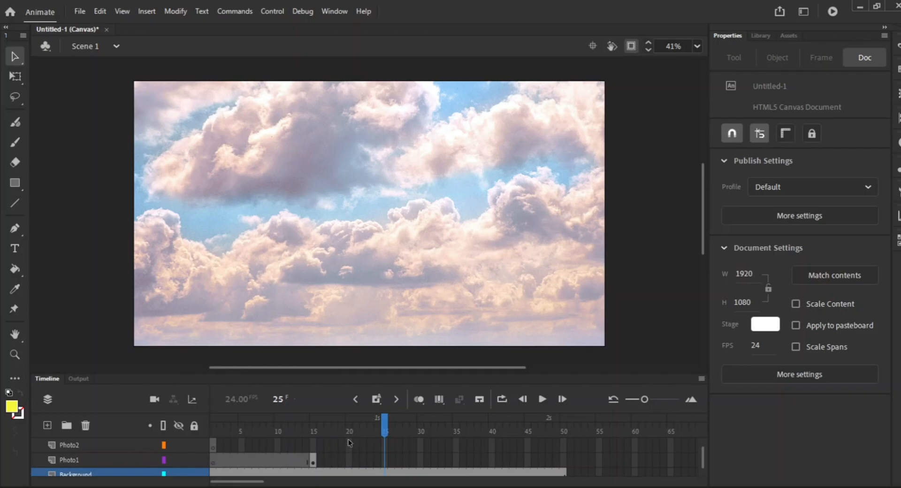
drag(386, 427, 427, 438)
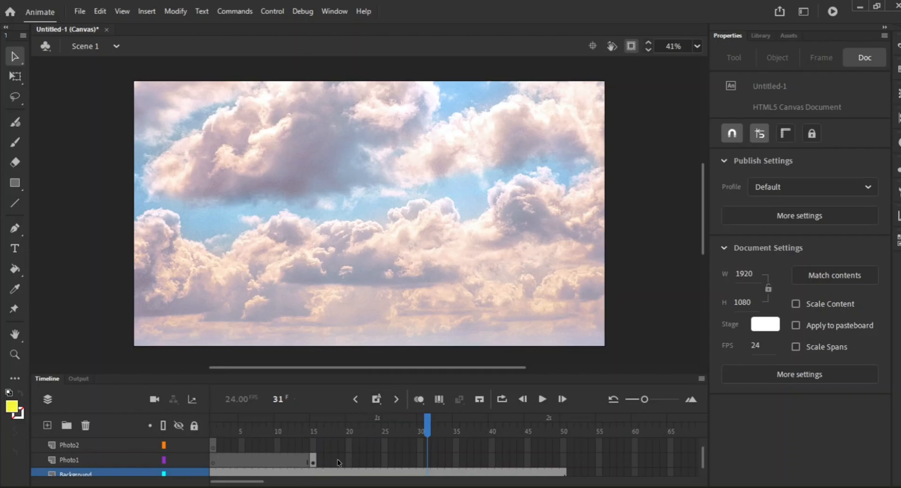
drag(432, 420, 422, 428)
click(420, 446)
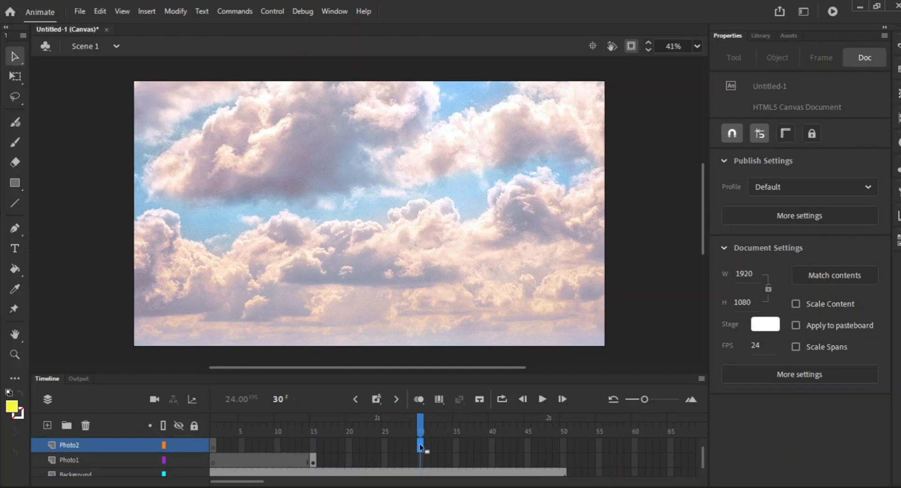
right_click(420, 446)
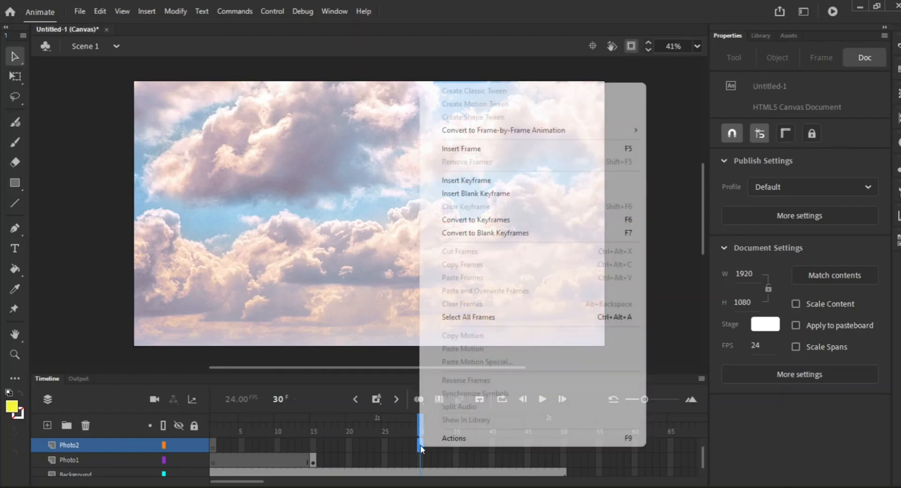
click(470, 182)
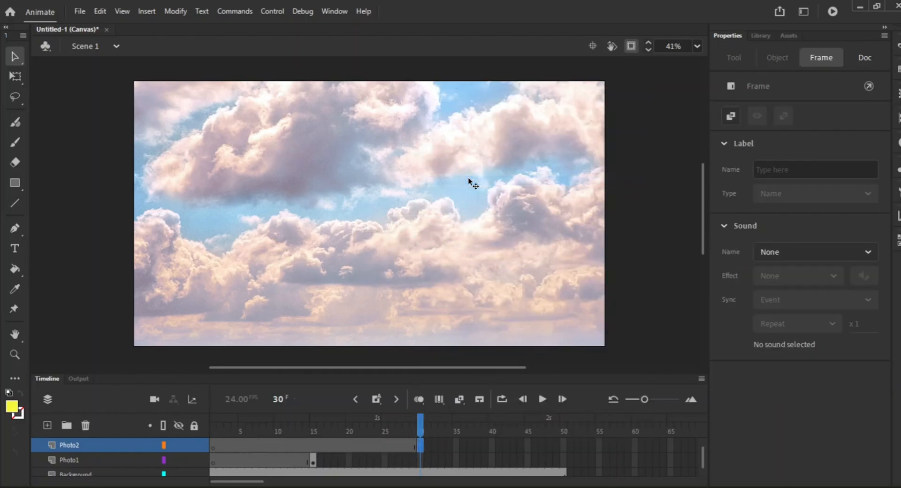
Step: Place the first library photo, the layered blue ridges, on the Photo2 layer at frame 30, at about X -945, Y -980
click(758, 36)
click(800, 184)
click(313, 461)
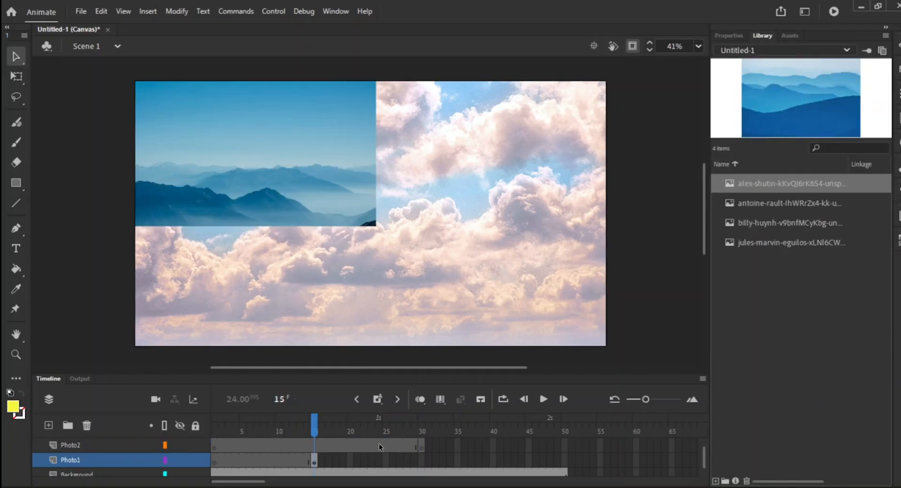
click(423, 448)
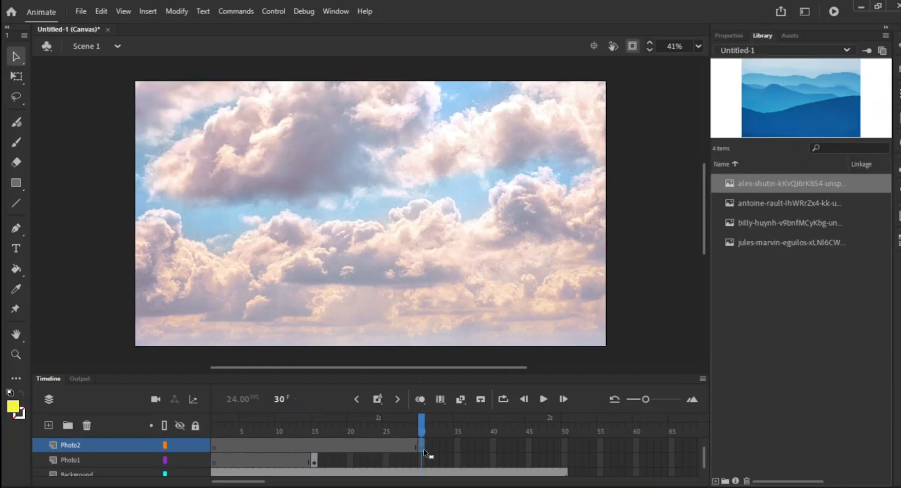
drag(805, 103, 411, 178)
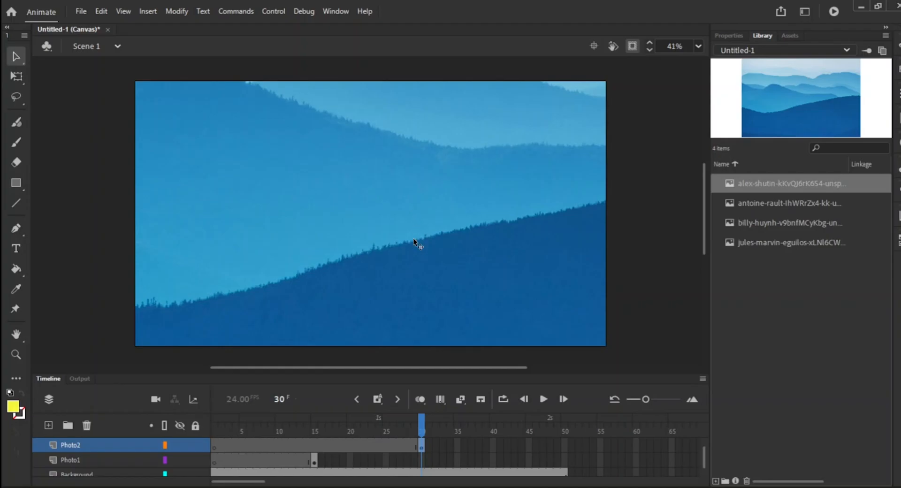
Step: Extend the Photo1 layer's mountains photo to frame 30 by inserting a frame there
click(317, 461)
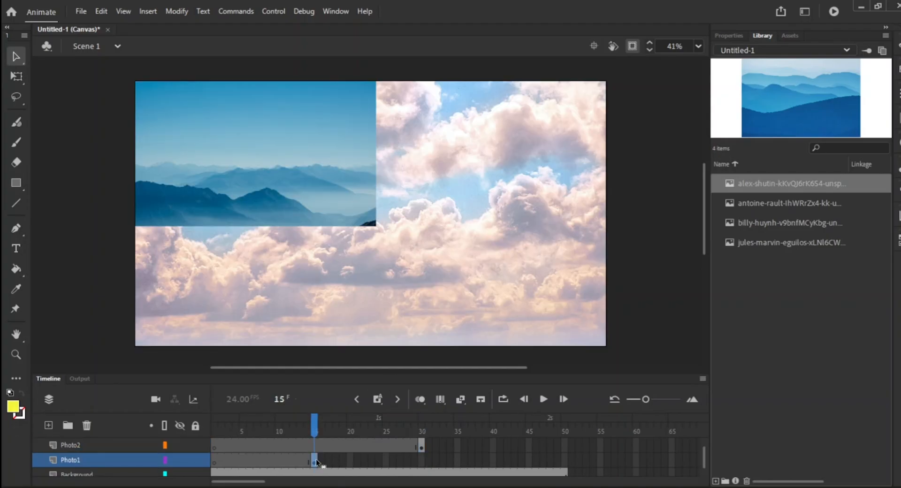
click(421, 460)
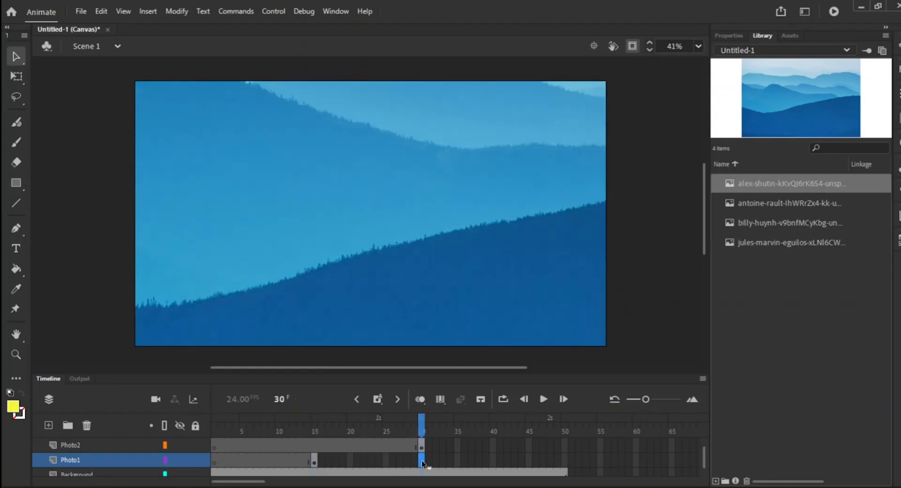
click(357, 460)
click(386, 461)
click(406, 461)
click(421, 461)
right_click(424, 463)
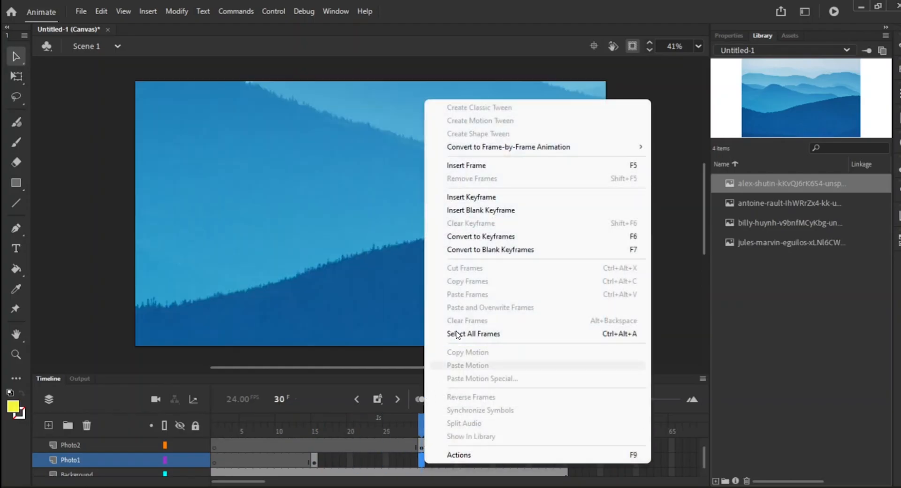
click(464, 165)
mouse_move(419, 436)
mouse_down()
mouse_move(277, 434)
mouse_move(421, 441)
mouse_up()
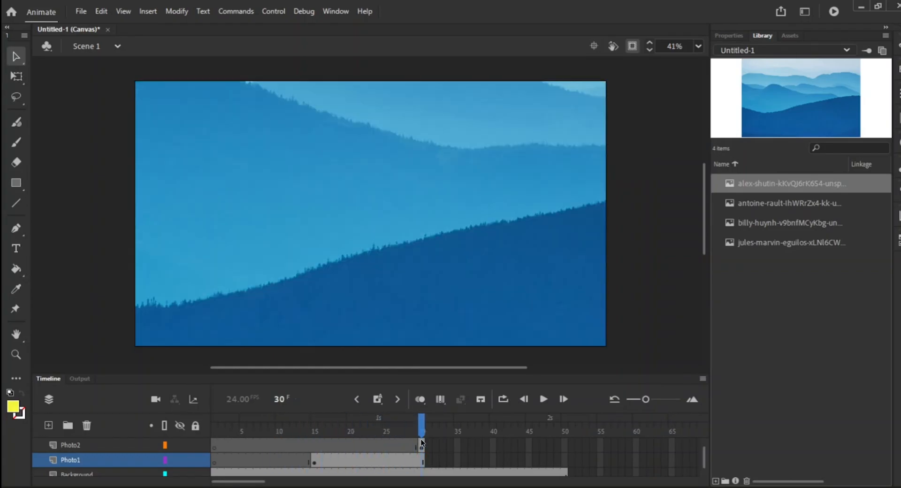
Step: Scale the blue ridges photo proportionally to about 942 by 629 and place it beside the first photo at about X 961, Y -39
click(451, 285)
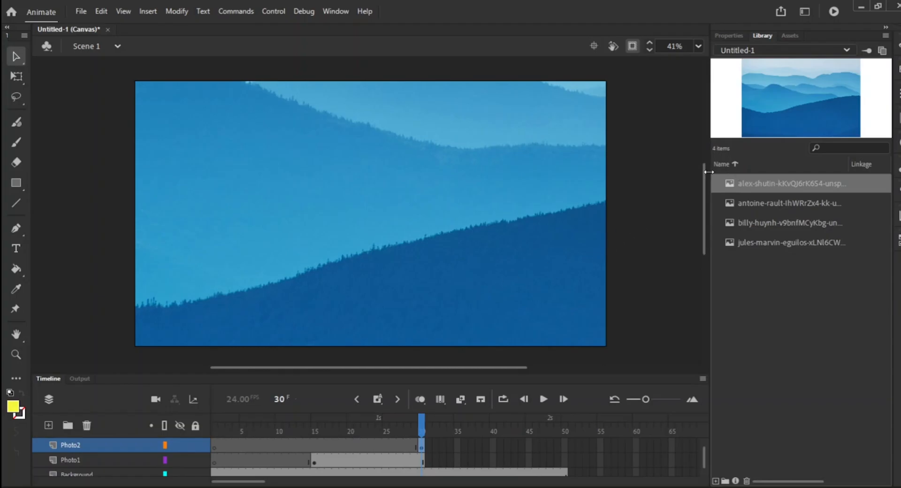
click(738, 39)
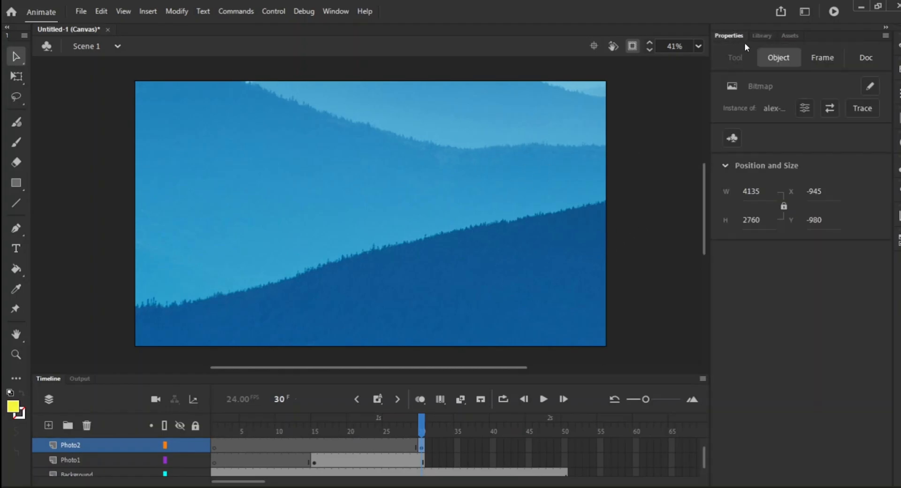
drag(750, 192, 13, 185)
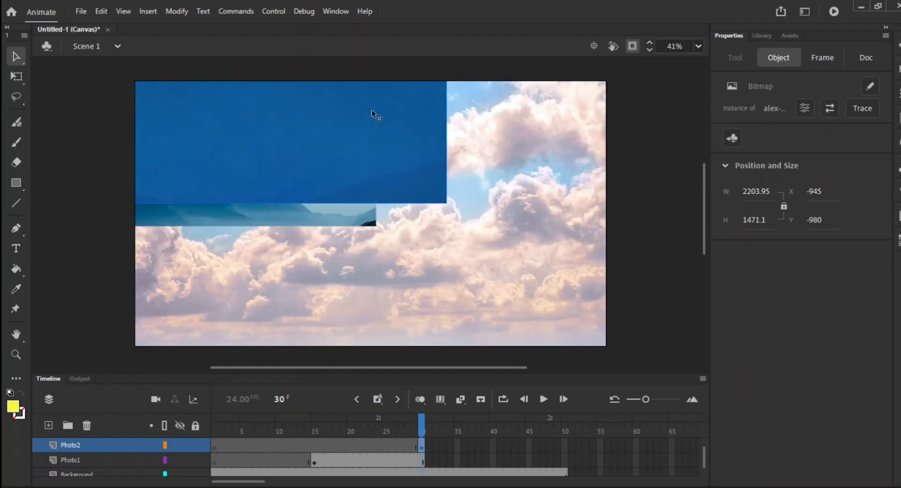
drag(399, 192, 523, 245)
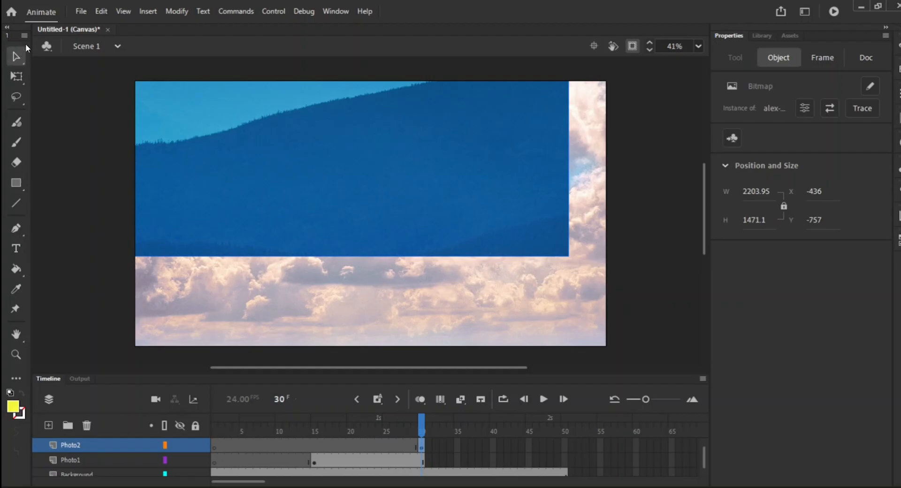
drag(345, 91, 530, 243)
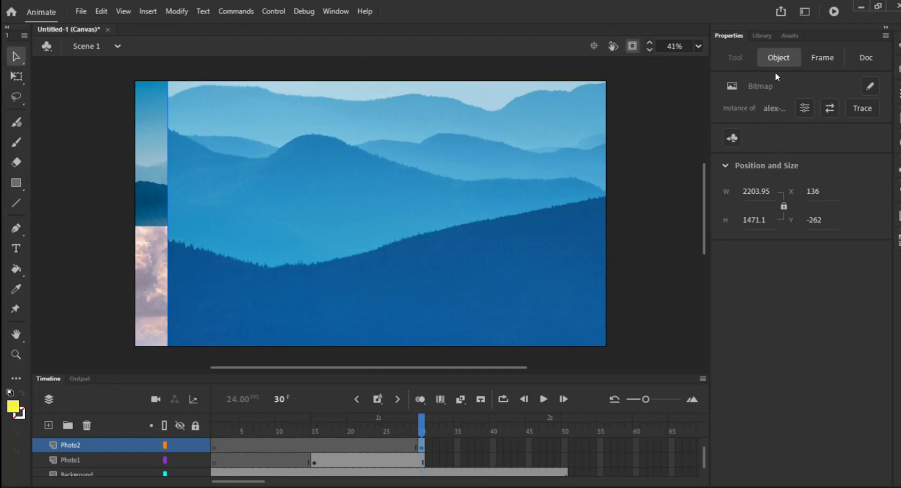
drag(763, 196, 28, 184)
drag(351, 142, 555, 198)
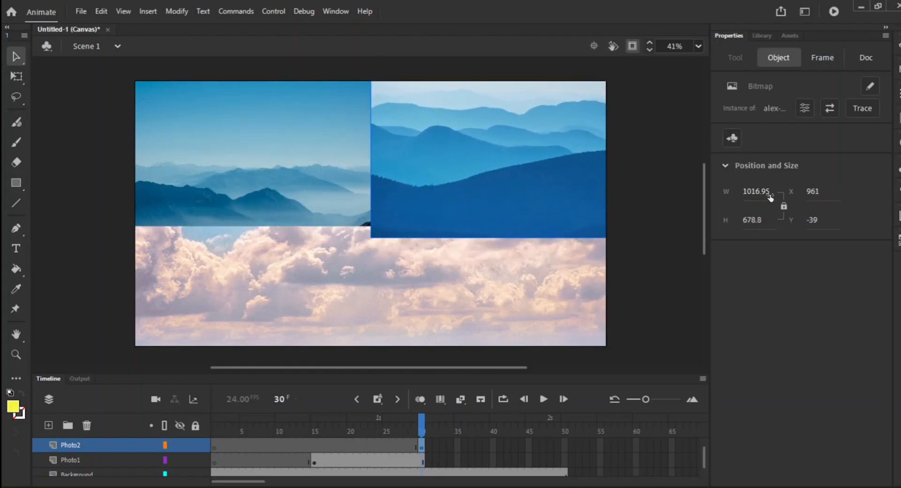
drag(769, 196, 726, 197)
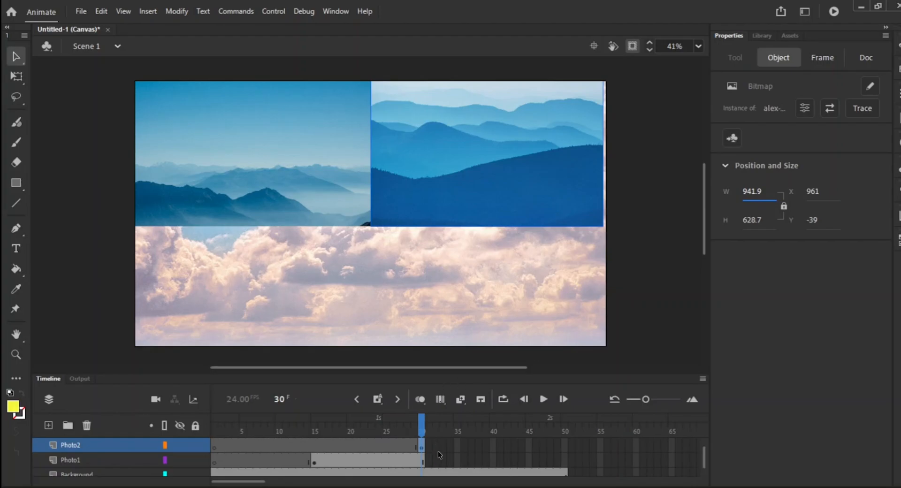
click(565, 447)
right_click(568, 451)
click(477, 460)
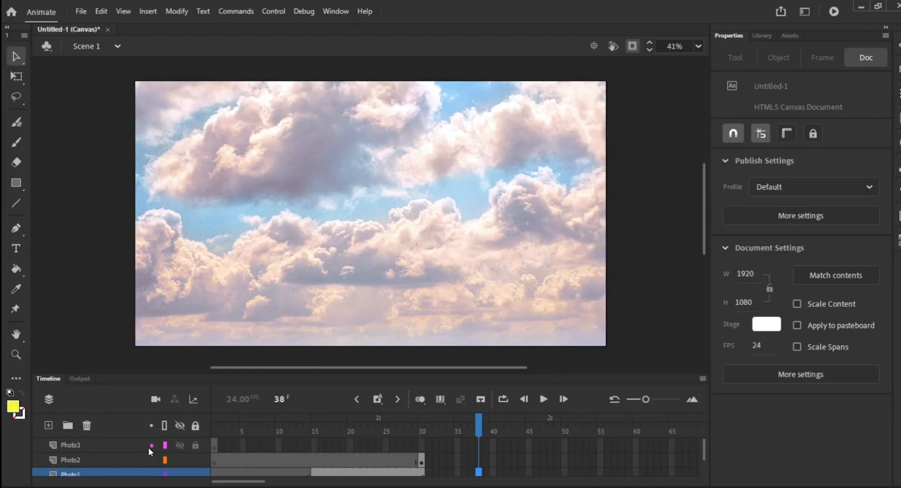
click(149, 446)
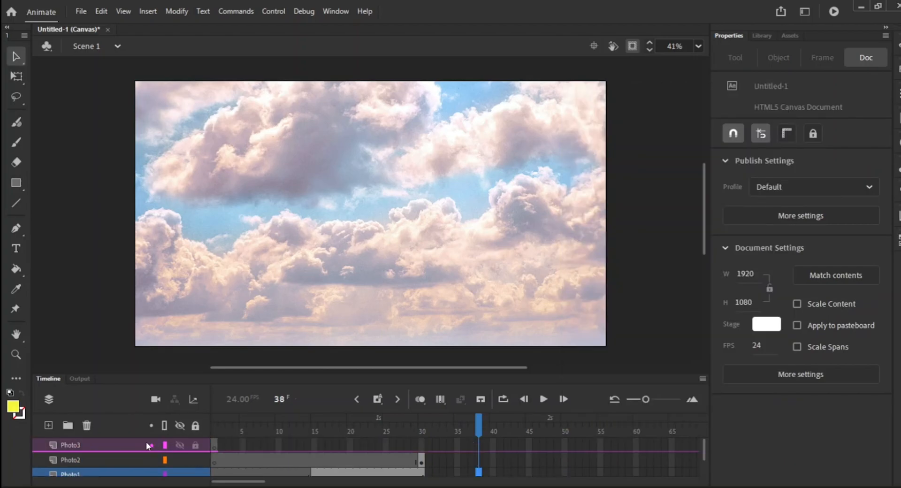
click(150, 443)
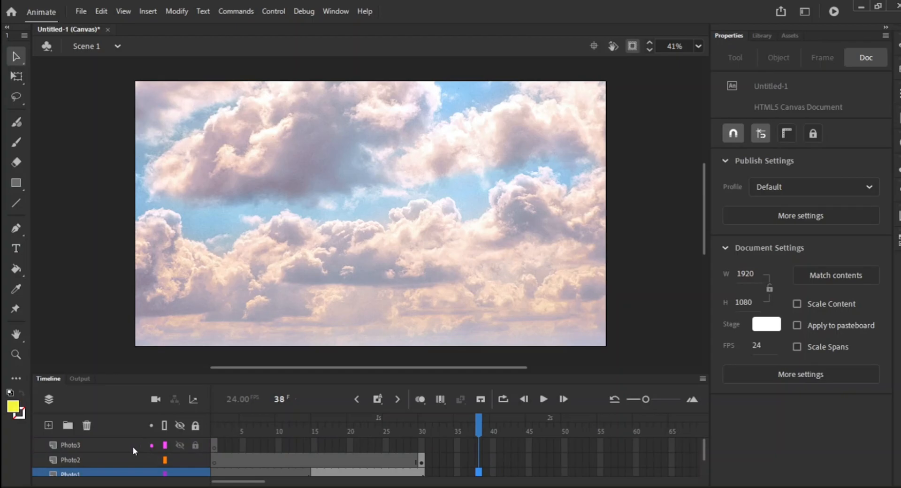
click(133, 448)
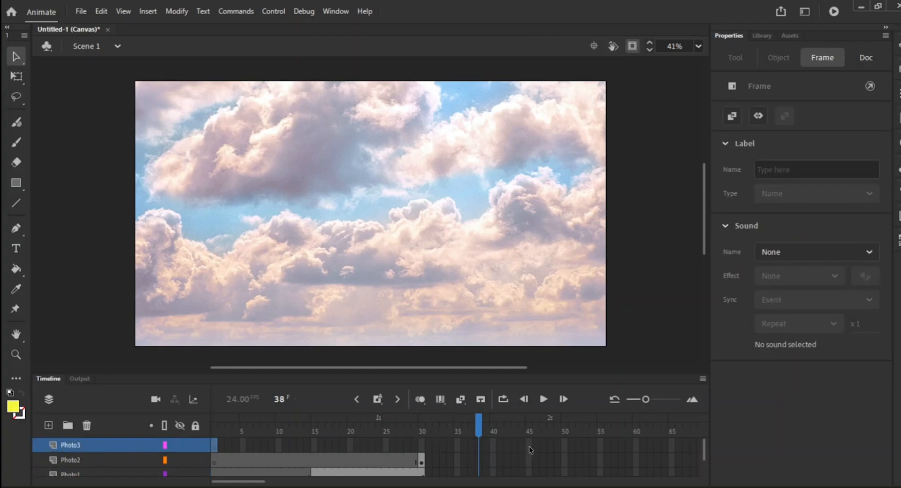
scroll(486, 429, down, 2)
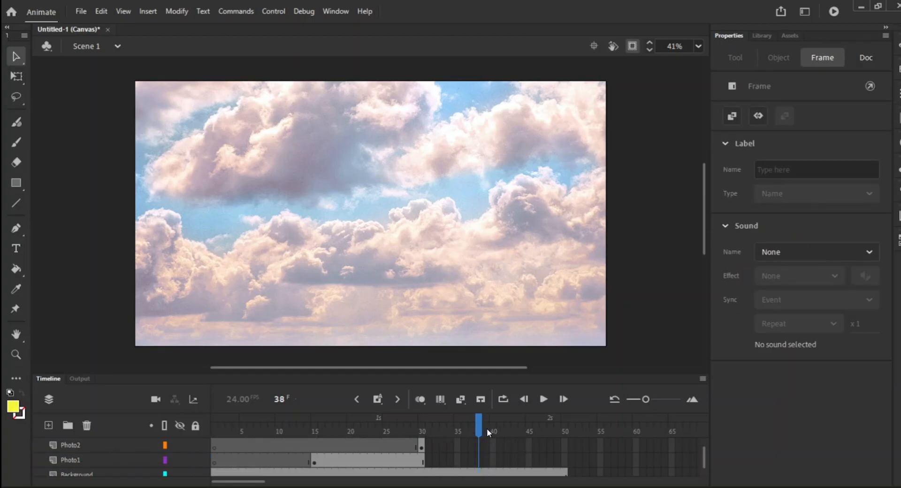
scroll(486, 429, up, 2)
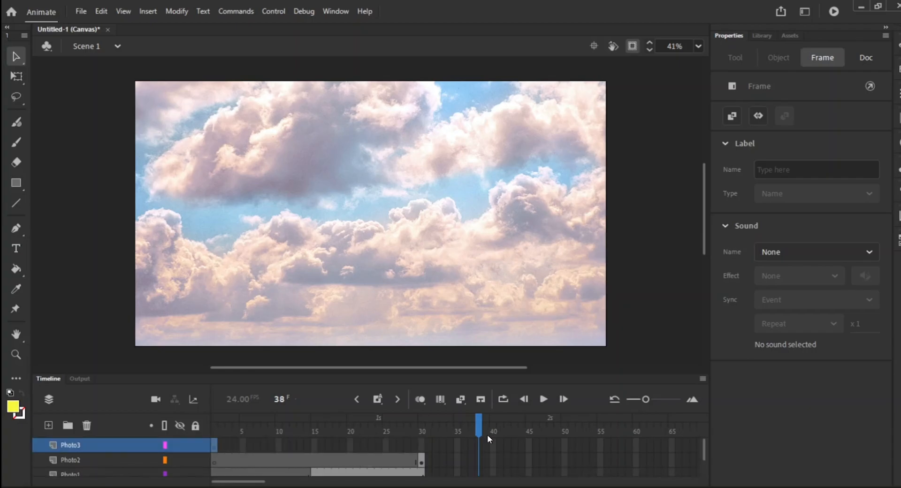
Step: Extend the Photo2 layer's ridges photo to frame 50 by inserting a frame there
click(565, 460)
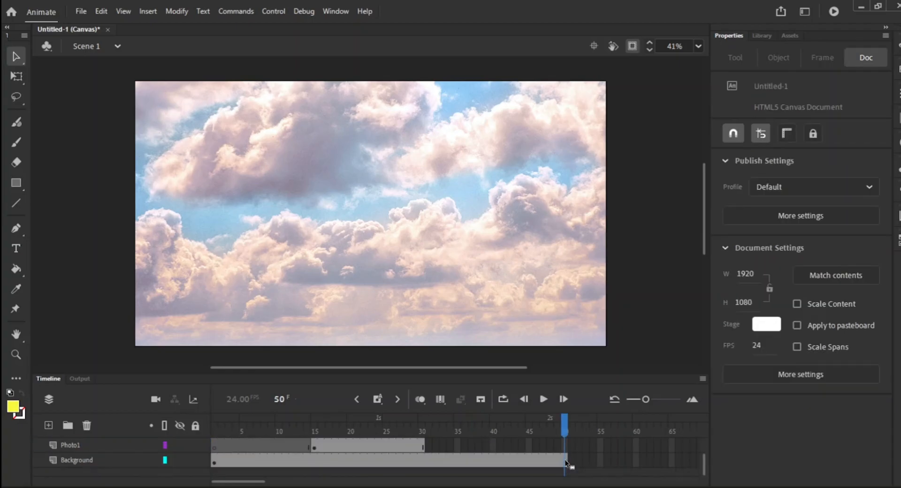
right_click(565, 461)
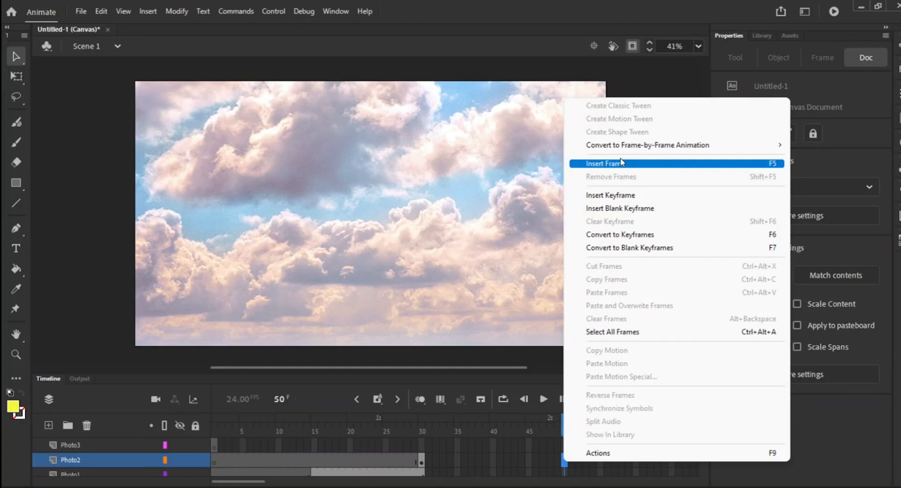
click(622, 163)
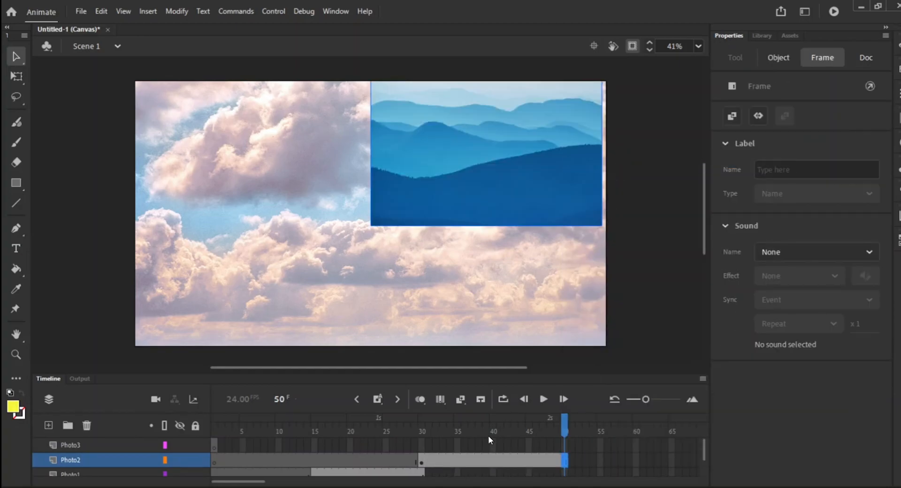
click(492, 461)
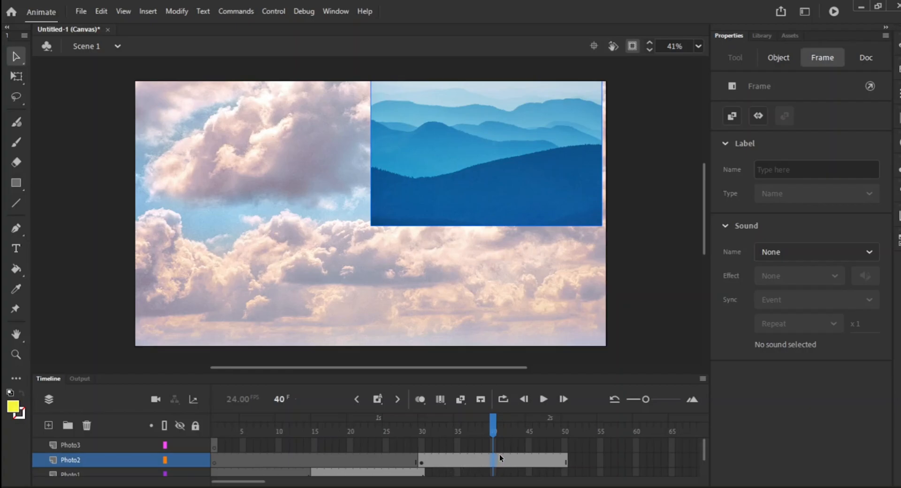
Step: Insert a frame at frame 50 on the Photo3 layer to extend its span
click(563, 449)
right_click(570, 449)
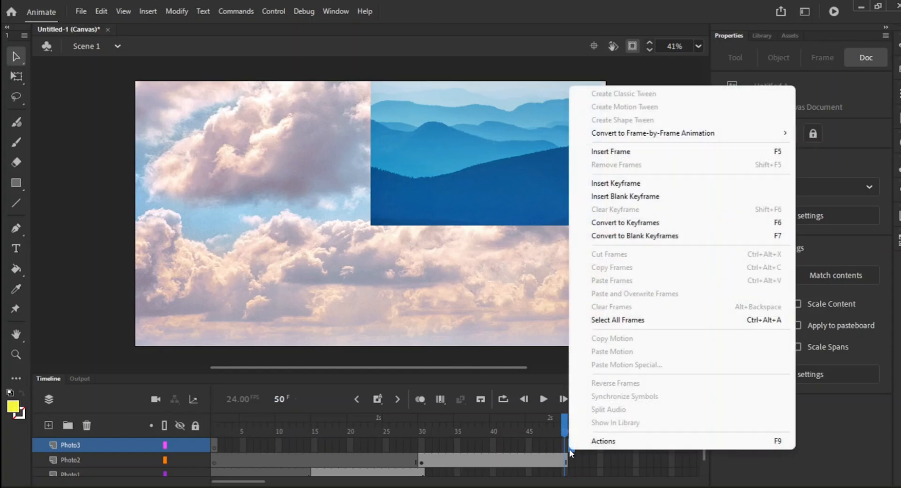
click(556, 449)
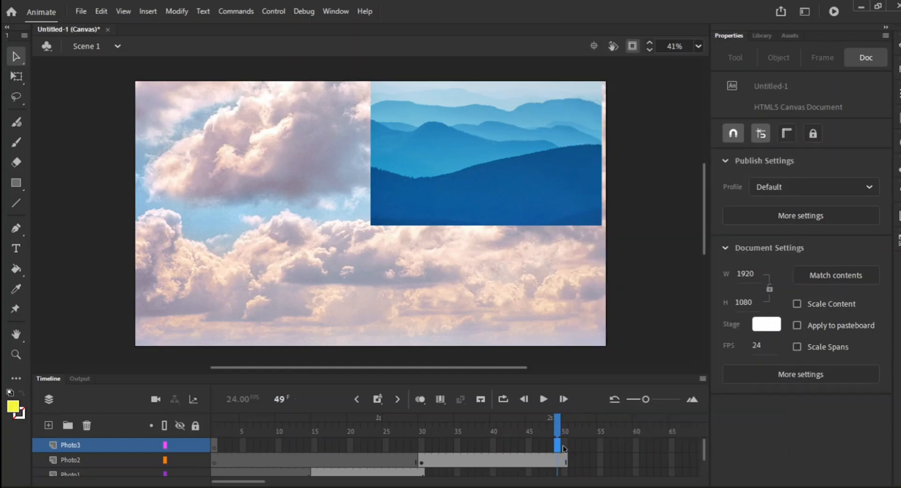
click(562, 445)
right_click(562, 444)
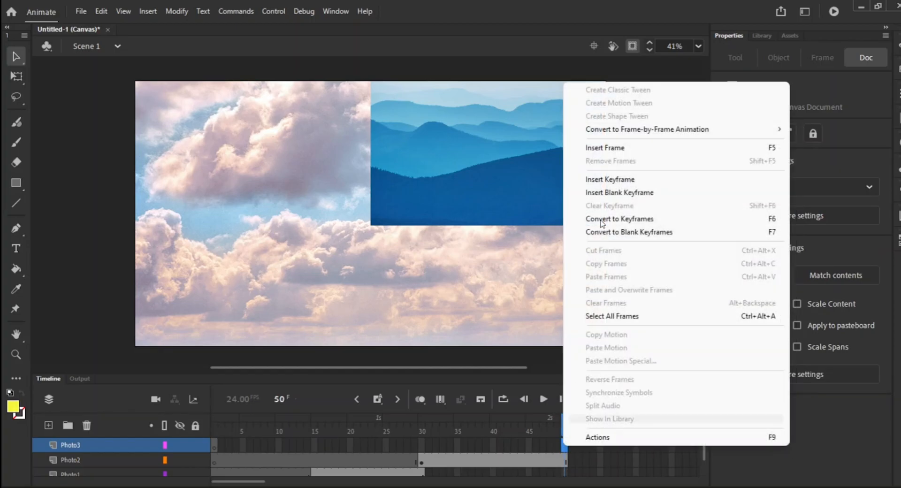
click(624, 149)
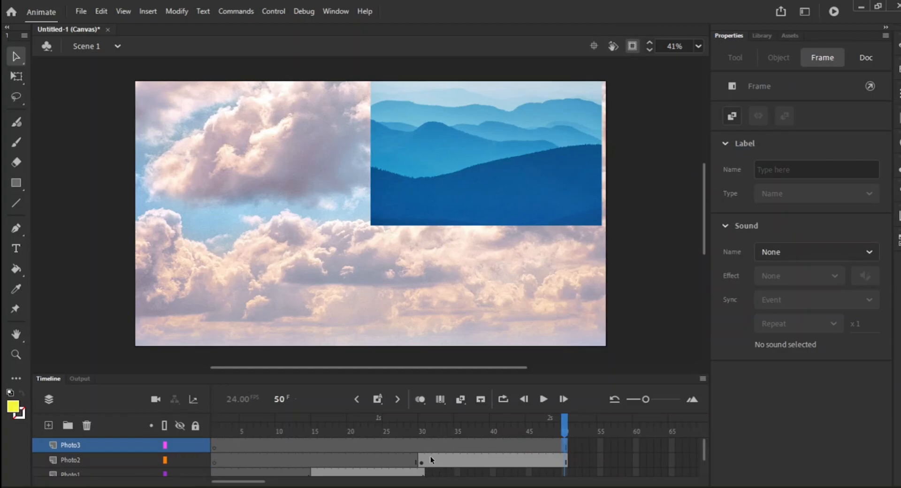
Step: Create a keyframe at frame 40 on the Photo3 layer and place the snowy peaks photo from the library on the stage
click(567, 426)
drag(567, 428, 493, 438)
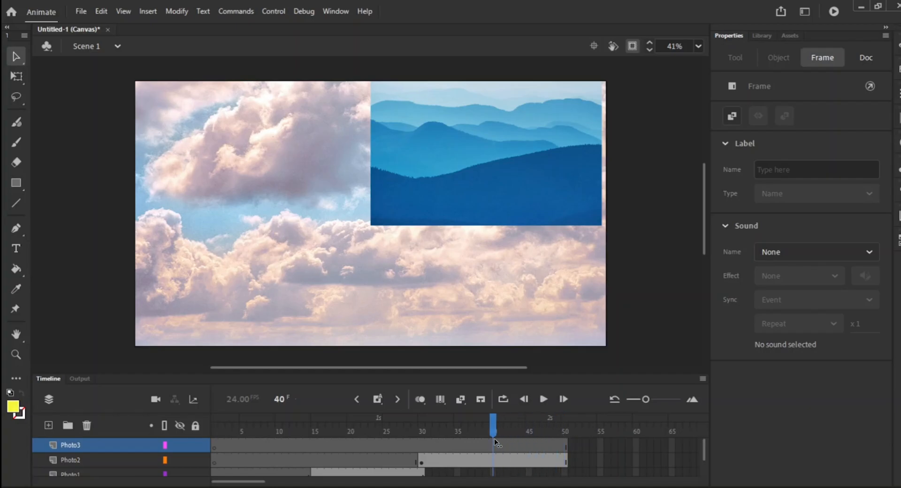
click(495, 446)
click(756, 39)
click(777, 204)
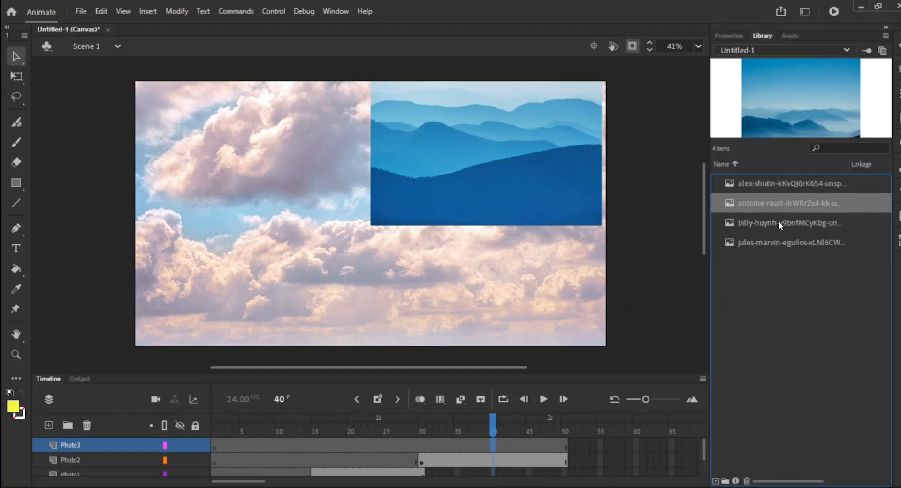
click(779, 224)
click(779, 242)
drag(797, 100, 579, 196)
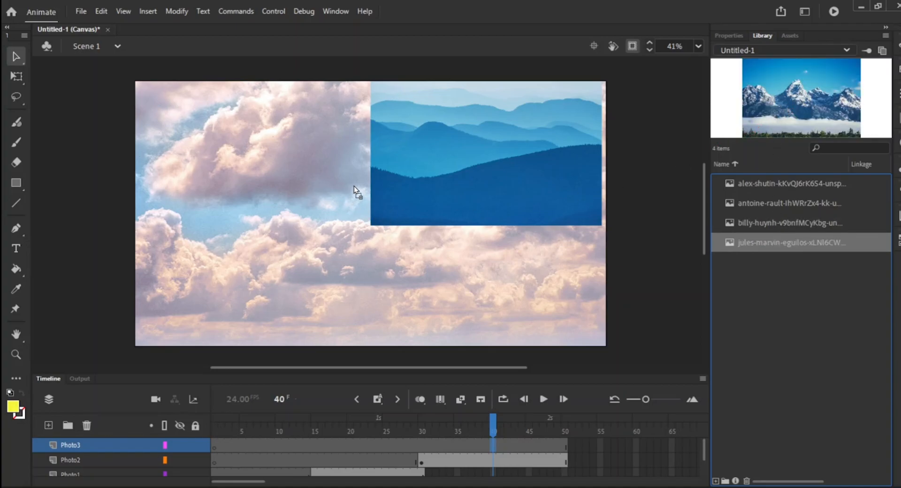
drag(354, 186, 353, 185)
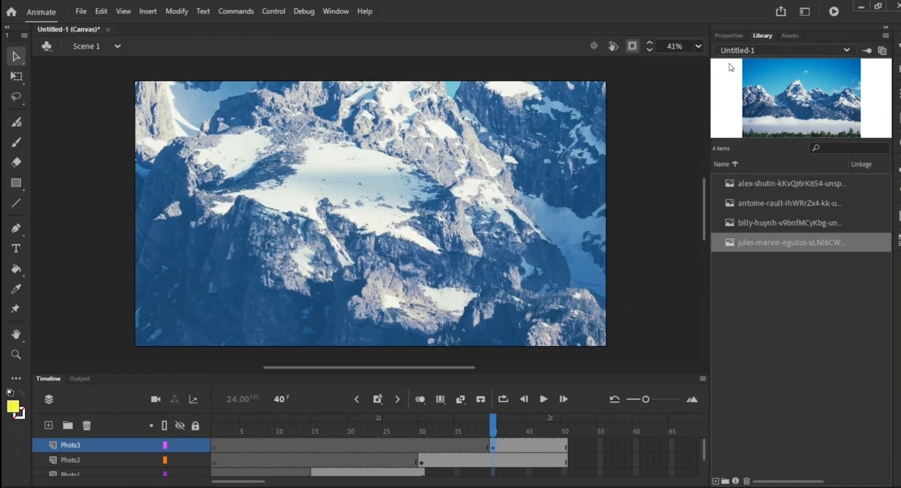
Step: Scale the snowy peaks photo proportionally to about 2355 by 1571 and position it at about X -418, Y -280 to cover the stage
click(731, 36)
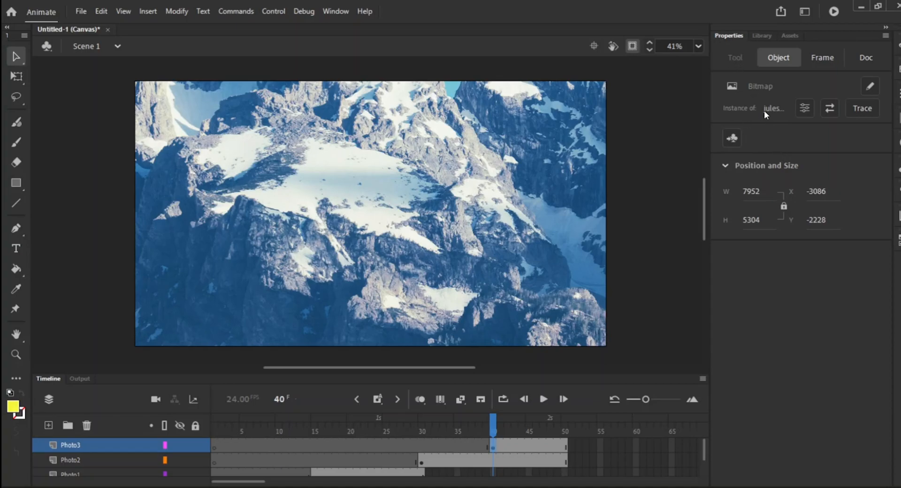
drag(764, 185, 646, 158)
drag(755, 189, 677, 190)
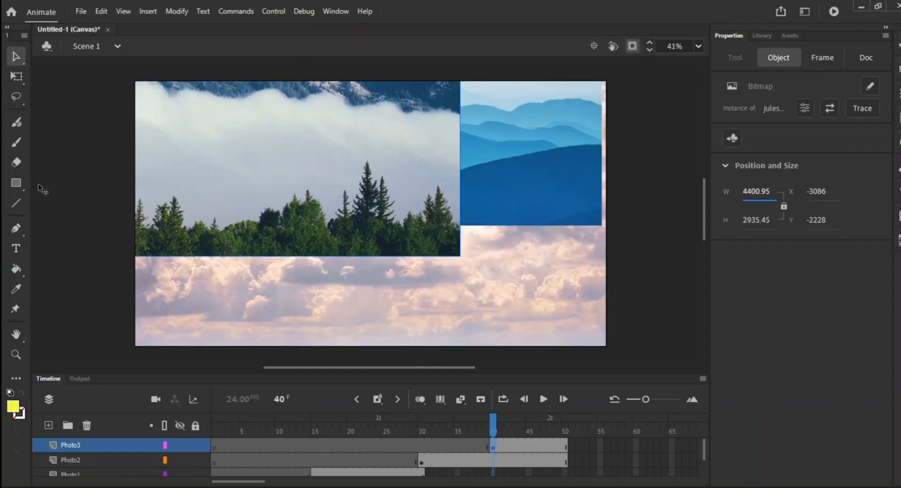
drag(754, 189, 735, 190)
drag(264, 164, 403, 247)
drag(753, 191, 511, 293)
drag(756, 191, 477, 316)
drag(752, 191, 420, 235)
drag(468, 215, 479, 239)
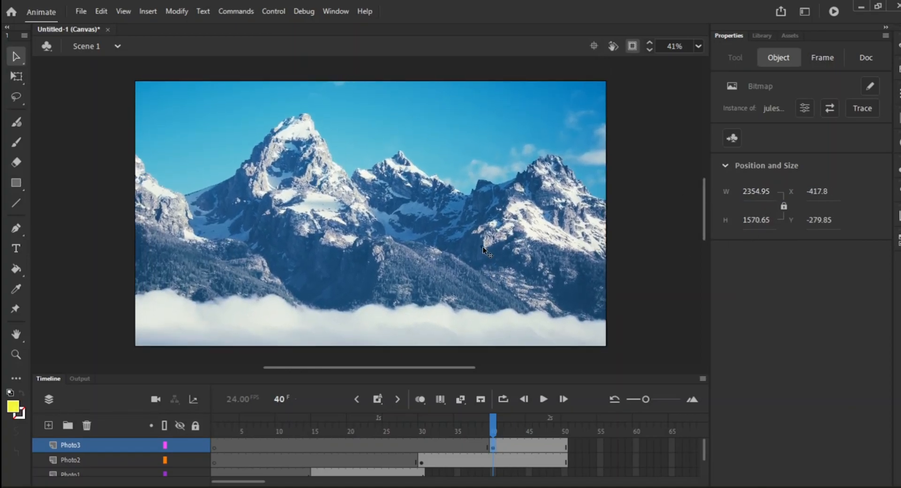
click(629, 195)
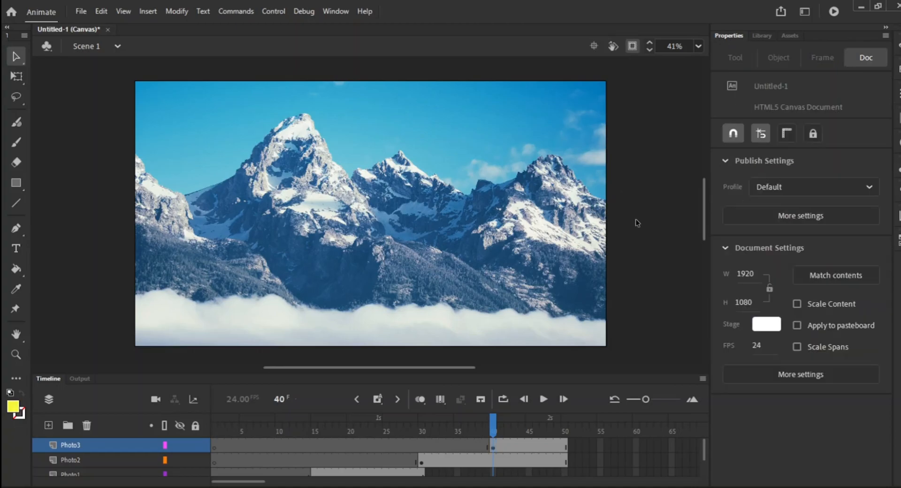
Step: Play the animation from frame 1, then replay it from frame 13 to check when each photo appears
drag(493, 428, 203, 447)
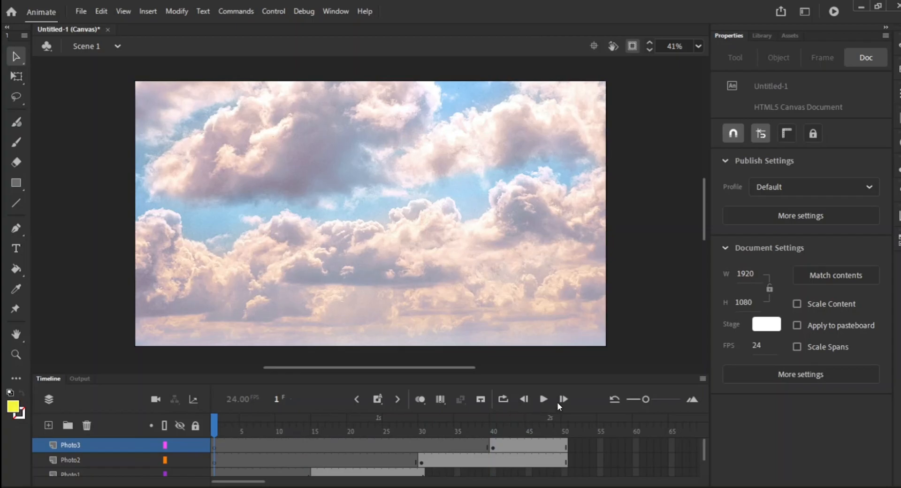
click(544, 399)
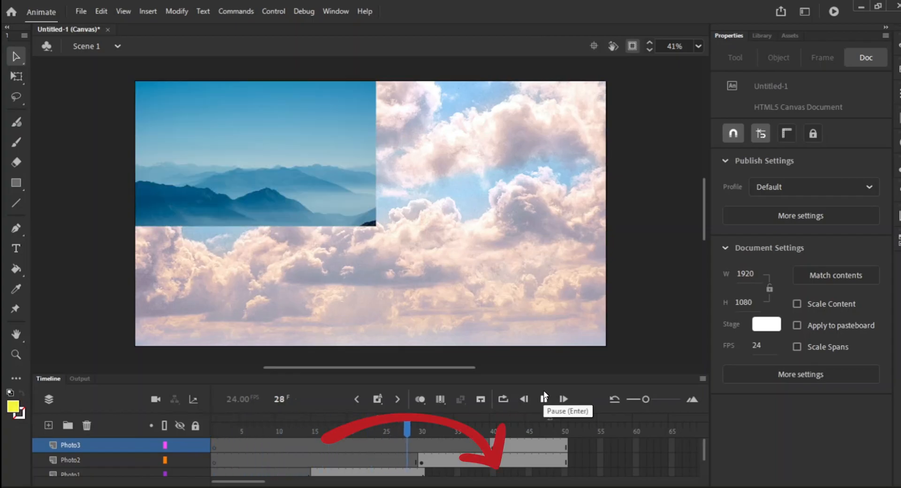
drag(565, 424, 301, 425)
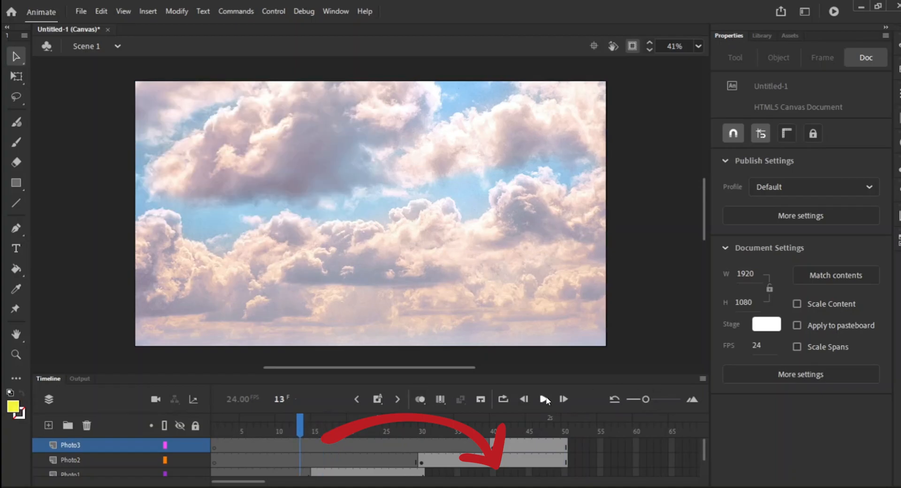
click(544, 398)
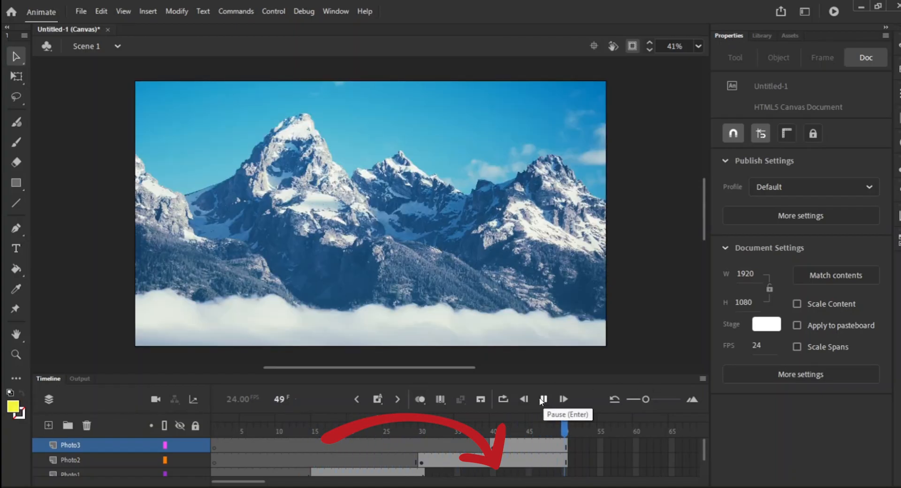
Step: Extend the Photo1 layer to frame 50 by inserting a frame there, and play the animation from frame 1
scroll(483, 419, down, 1)
click(422, 459)
click(566, 462)
right_click(567, 464)
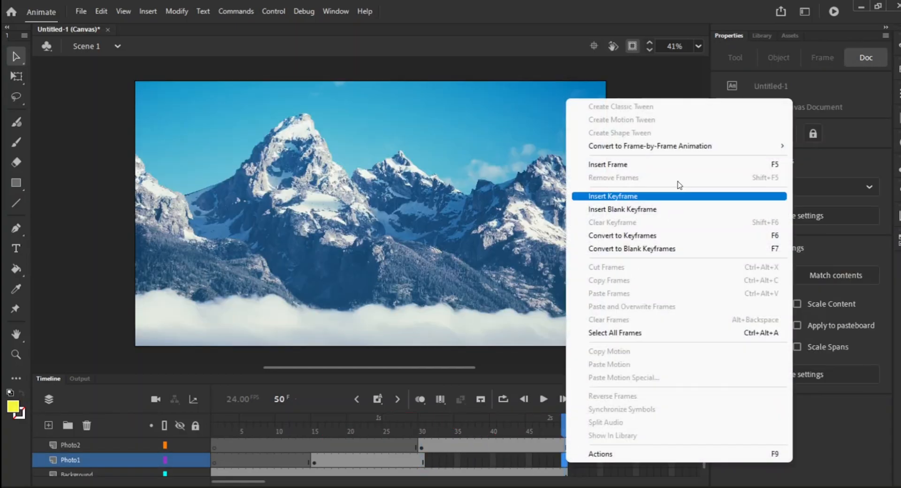
click(674, 164)
scroll(544, 443, up, 1)
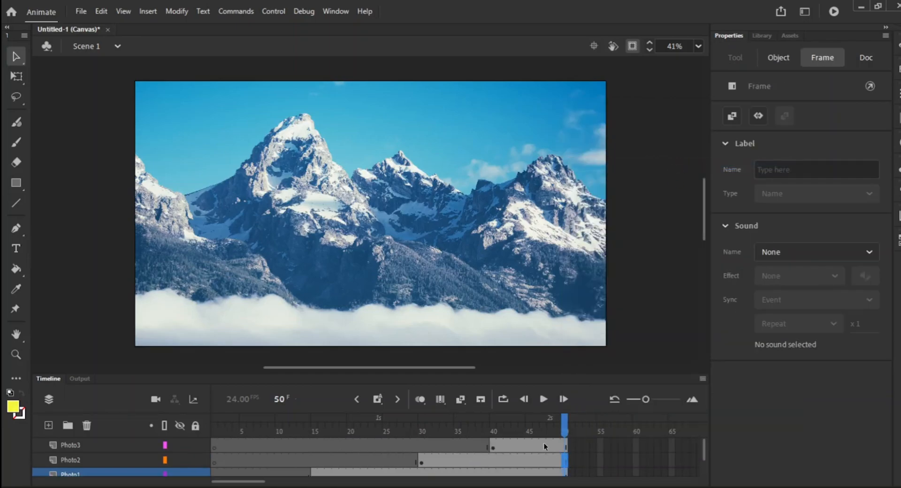
drag(562, 426, 215, 426)
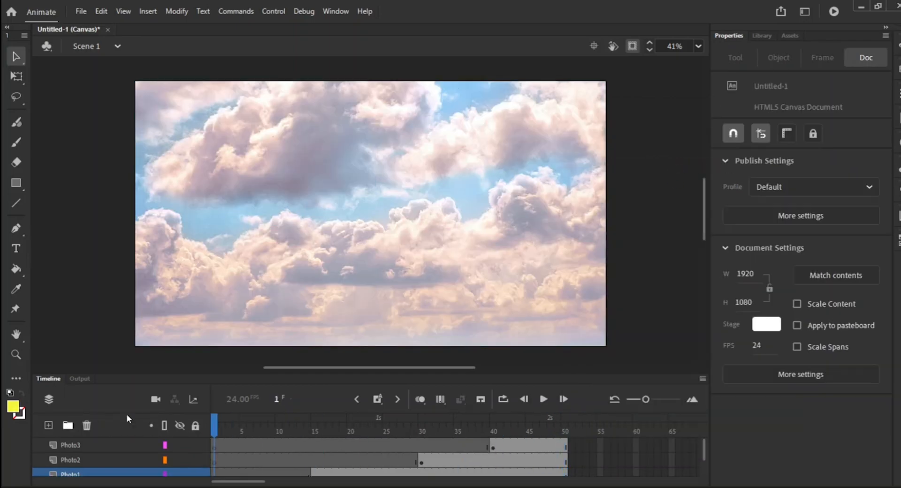
click(544, 399)
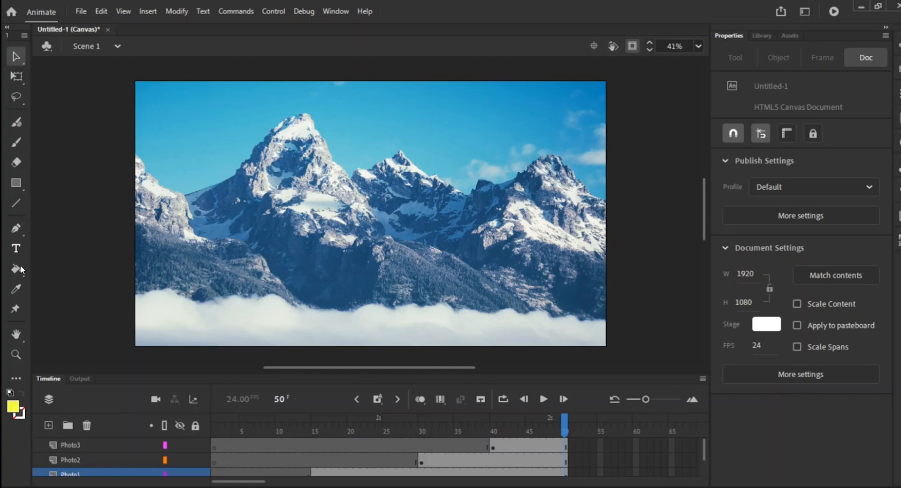
Step: Choose the PolyStar tool and set its fill colour to dark blue #000033
click(23, 187)
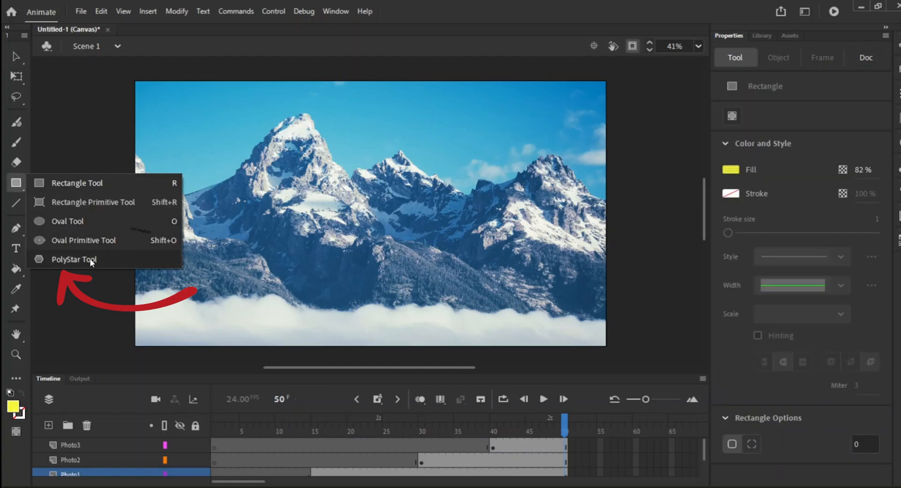
click(92, 262)
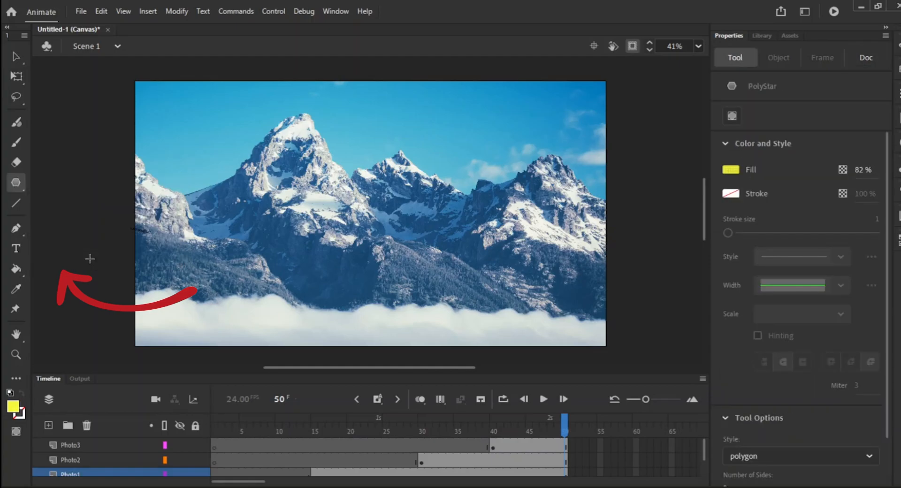
click(24, 187)
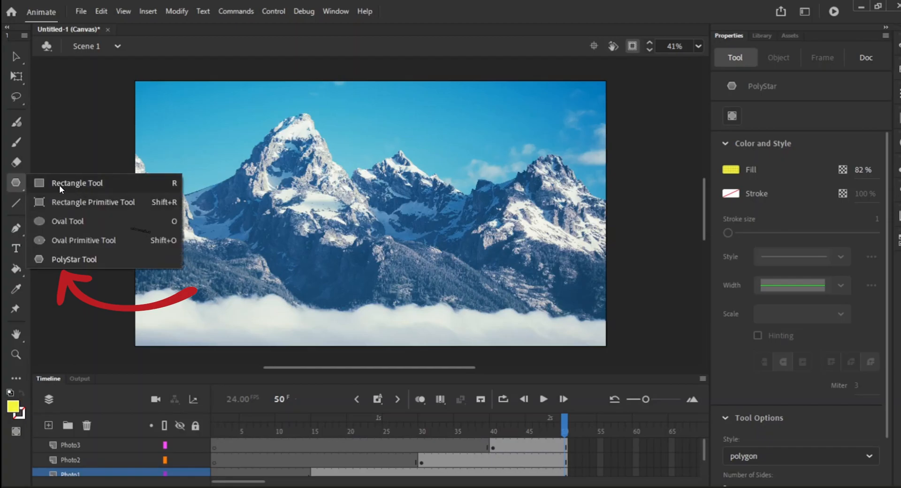
click(79, 259)
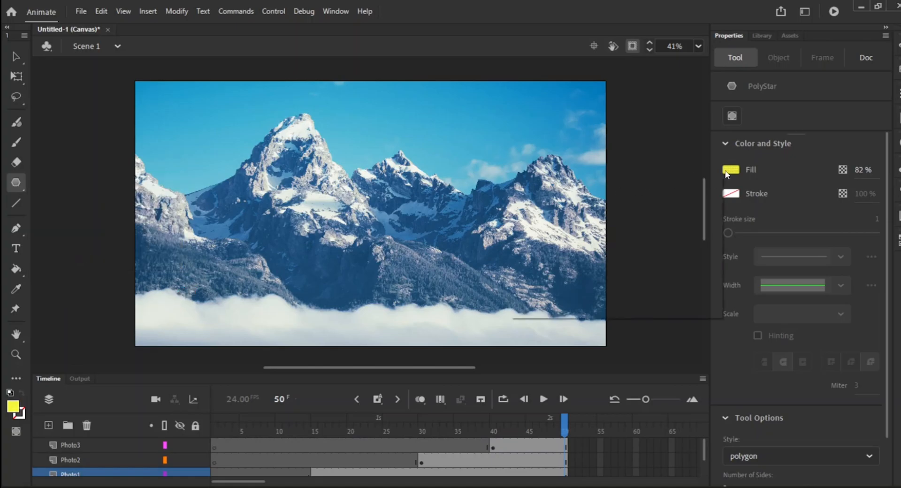
click(726, 170)
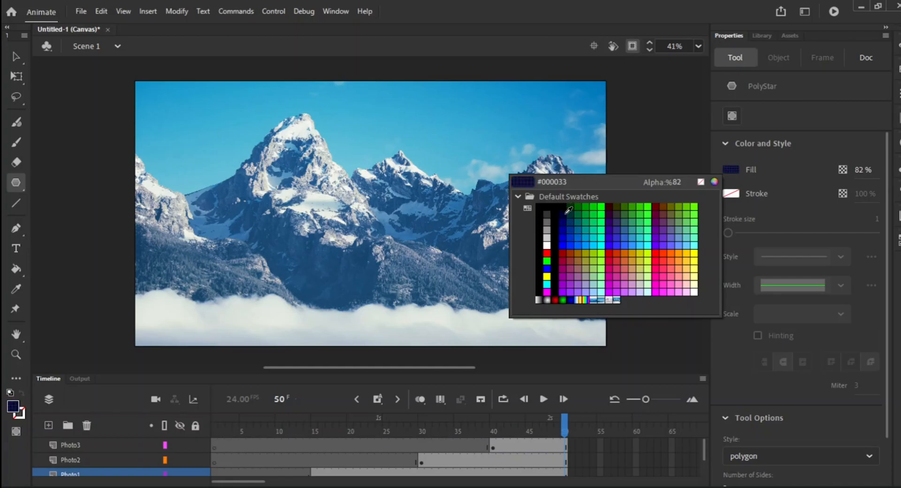
click(566, 212)
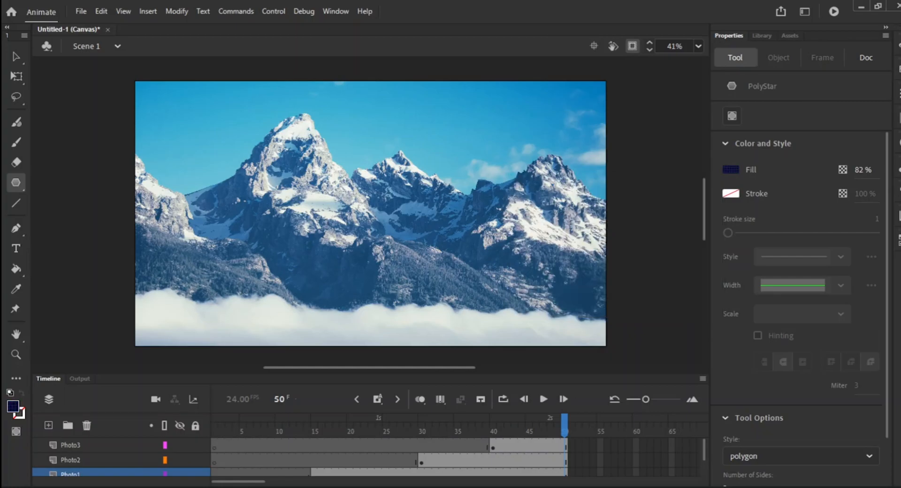
Step: Insert a keyframe at frame 41 on the Photo3 layer and try a small PolyStar shape in the sky near the stage's upper-left corner
drag(563, 420, 498, 428)
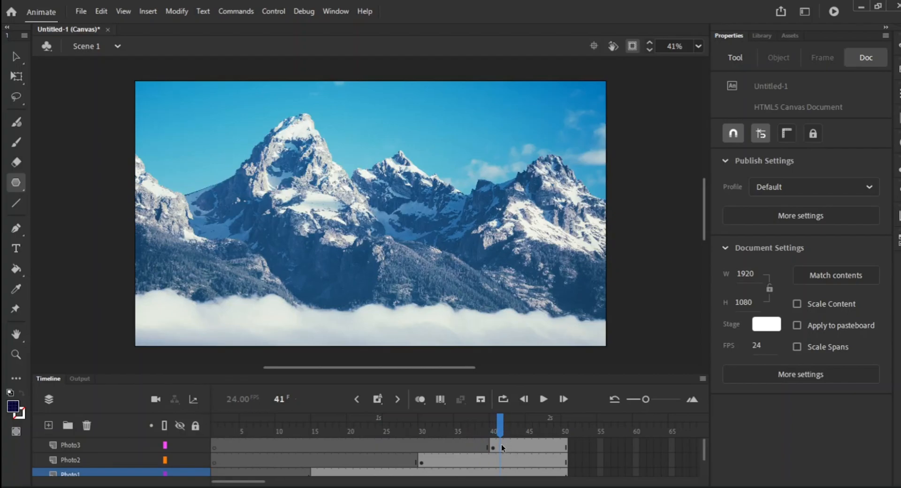
click(501, 446)
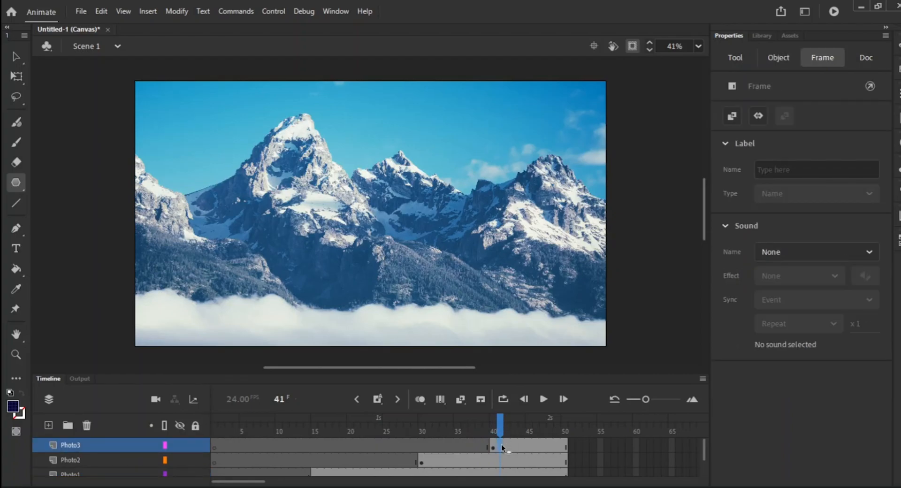
right_click(501, 443)
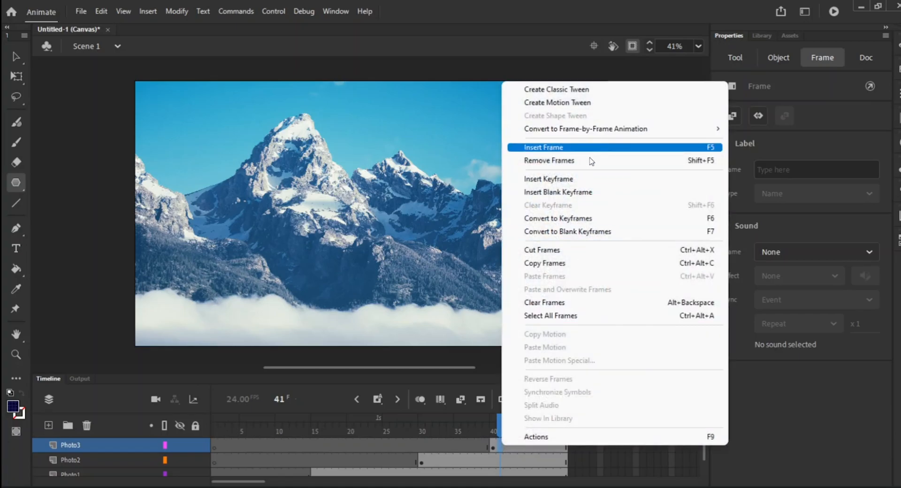
click(562, 178)
mouse_move(182, 103)
mouse_down()
mouse_move(196, 121)
mouse_move(190, 106)
mouse_up()
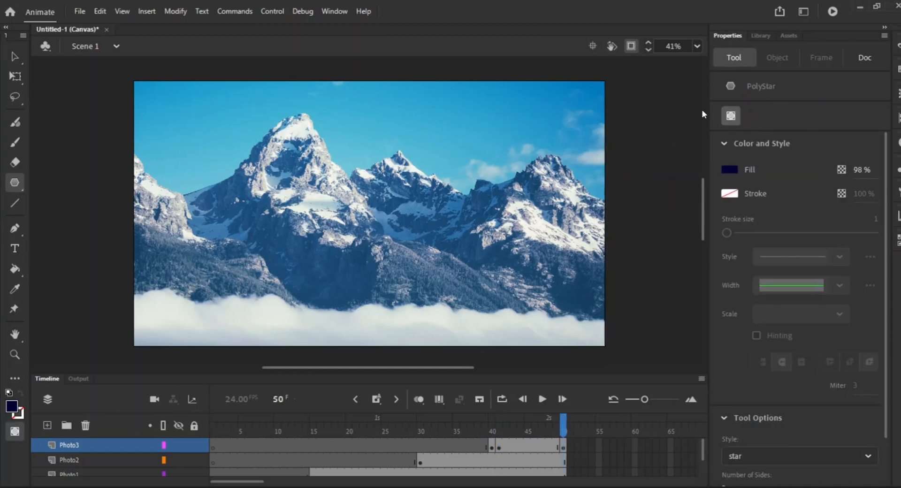
Step: Switch object drawing mode off for the PolyStar tool and set the fill's alpha to 61%
click(730, 117)
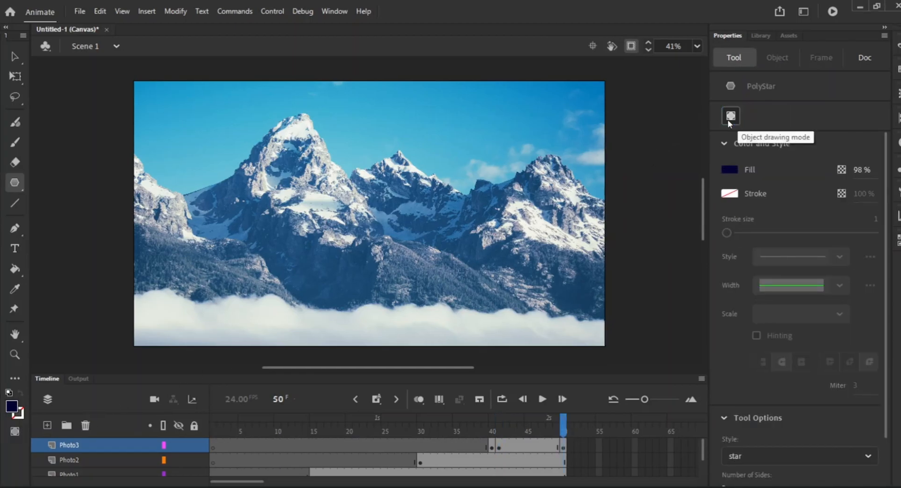
click(735, 119)
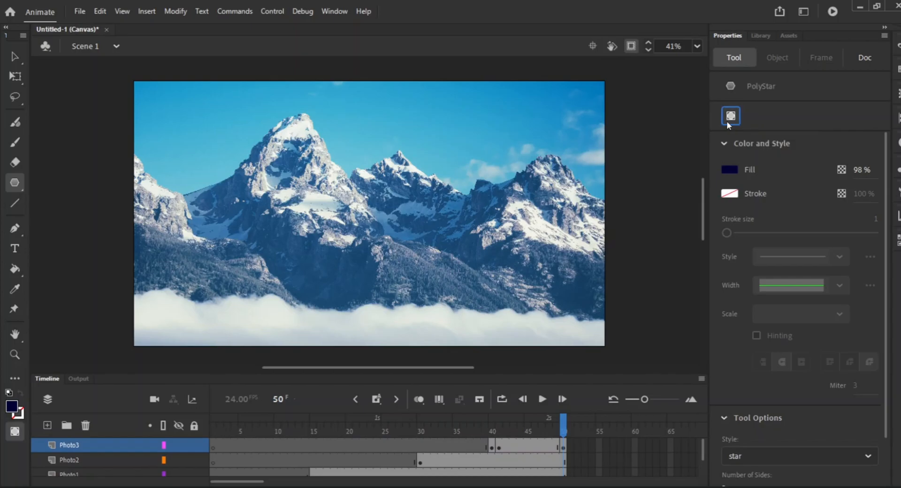
click(727, 118)
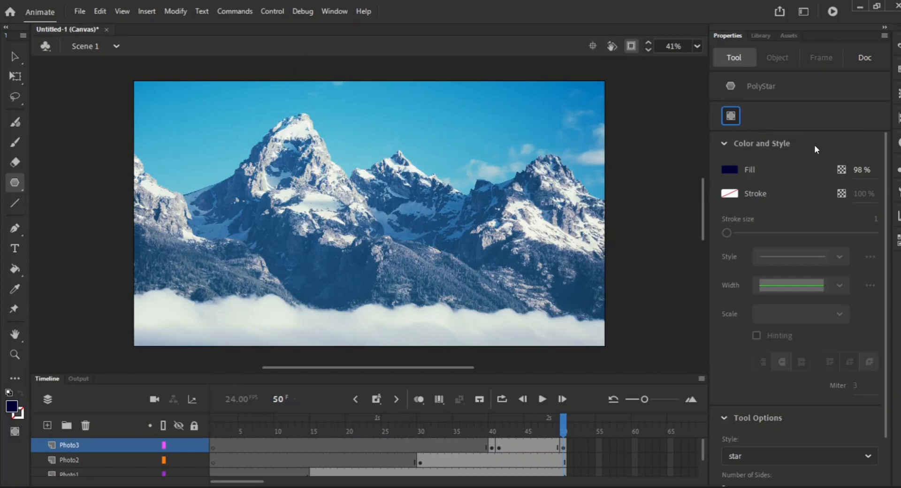
click(729, 171)
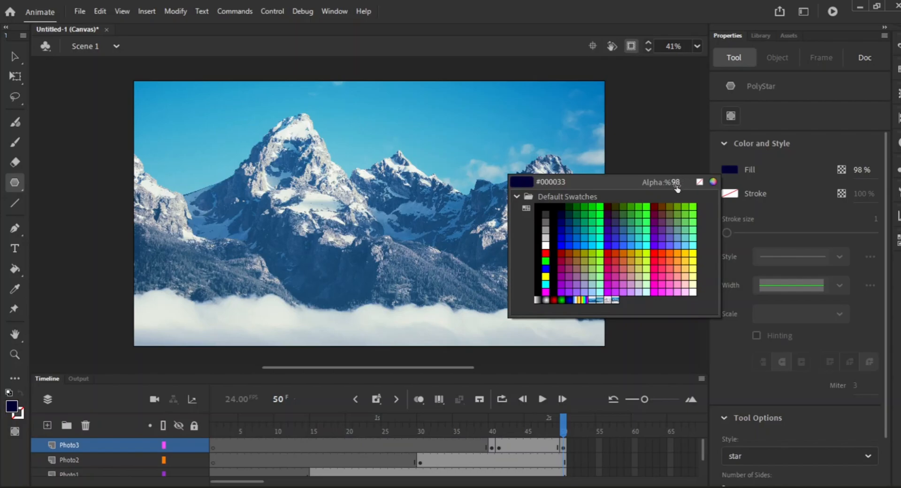
drag(676, 184, 654, 184)
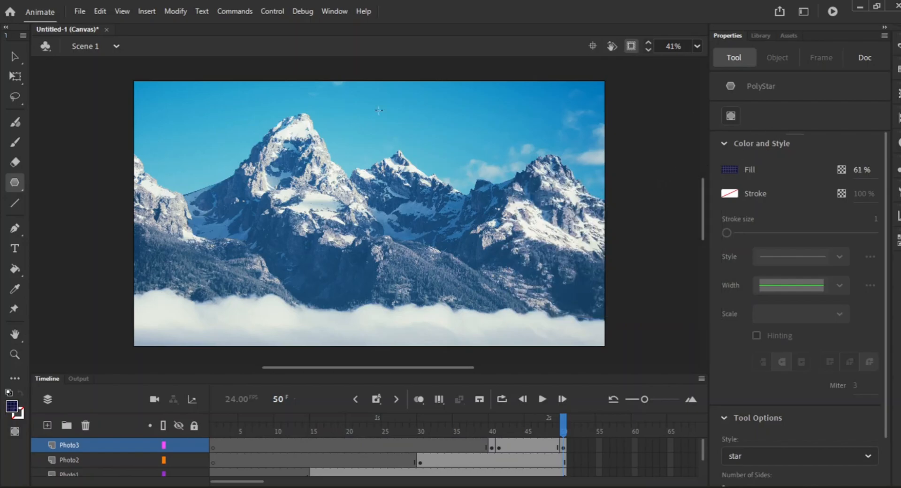
Step: Turn on object drawing mode and draw a small star in the sky near the stage's upper-left corner at frame 50 of Photo3
mouse_move(175, 97)
mouse_down()
mouse_move(173, 111)
mouse_move(182, 110)
mouse_up()
click(733, 118)
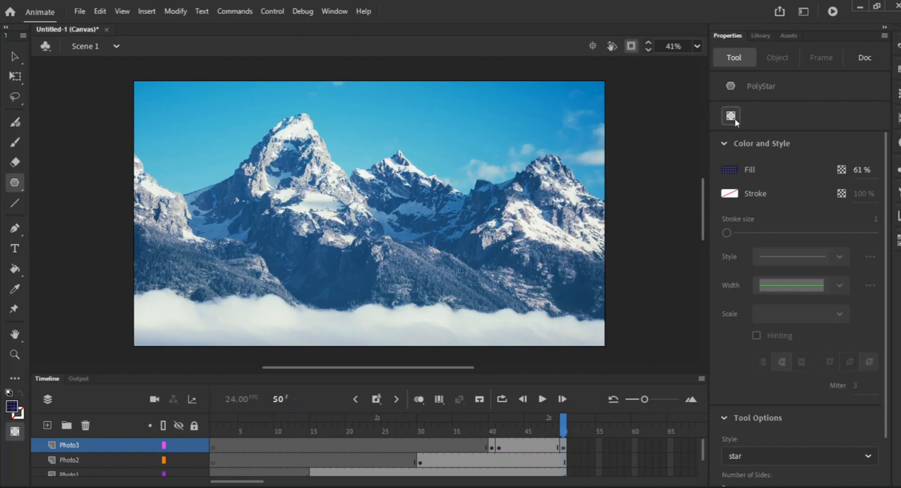
drag(187, 108, 197, 109)
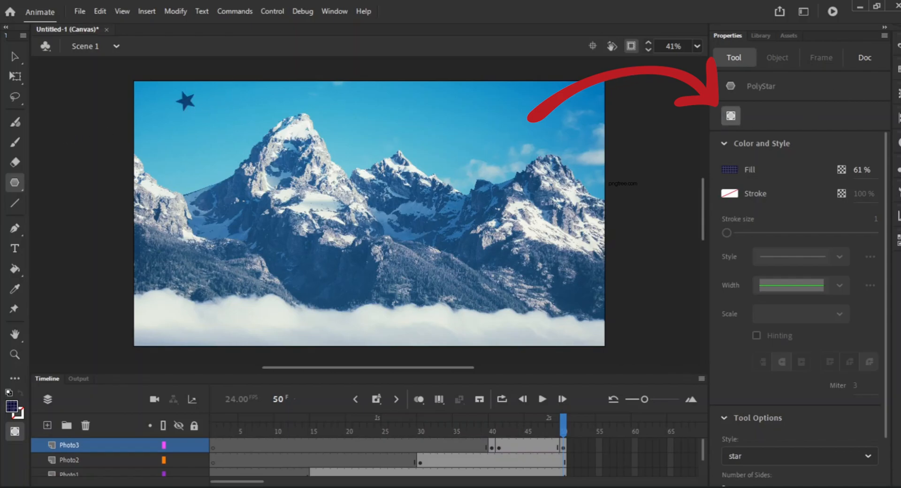
Step: Draw a larger star in the stage's upper-left corner on the Photo3 keyframe at frame 41
drag(567, 418, 500, 437)
click(499, 448)
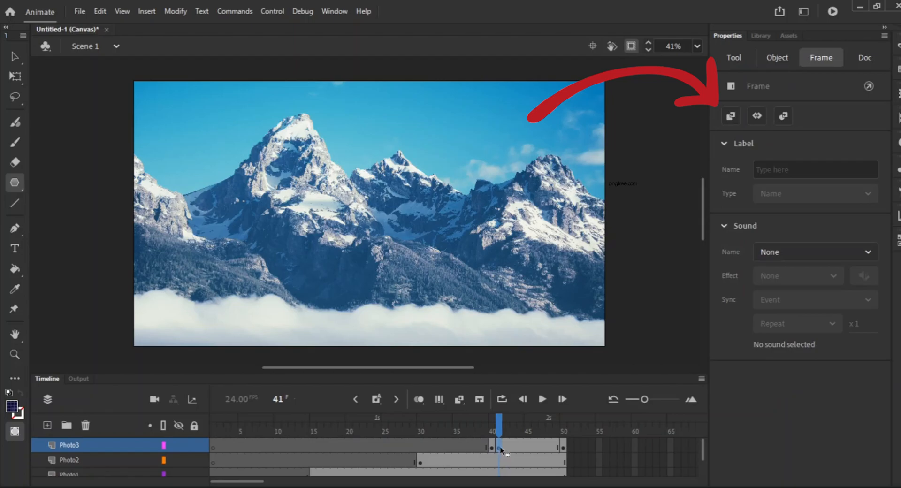
drag(162, 109, 190, 111)
drag(500, 429, 505, 431)
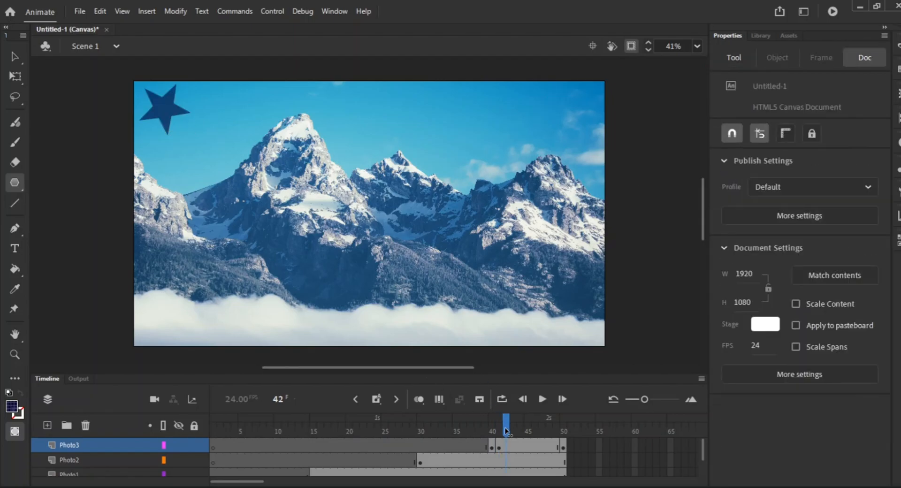
Step: Insert keyframes at frames 42 and 43 of Photo3 and draw one additional star across the sky on each
click(506, 449)
mouse_move(234, 95)
mouse_down()
mouse_move(253, 88)
mouse_move(246, 96)
mouse_up()
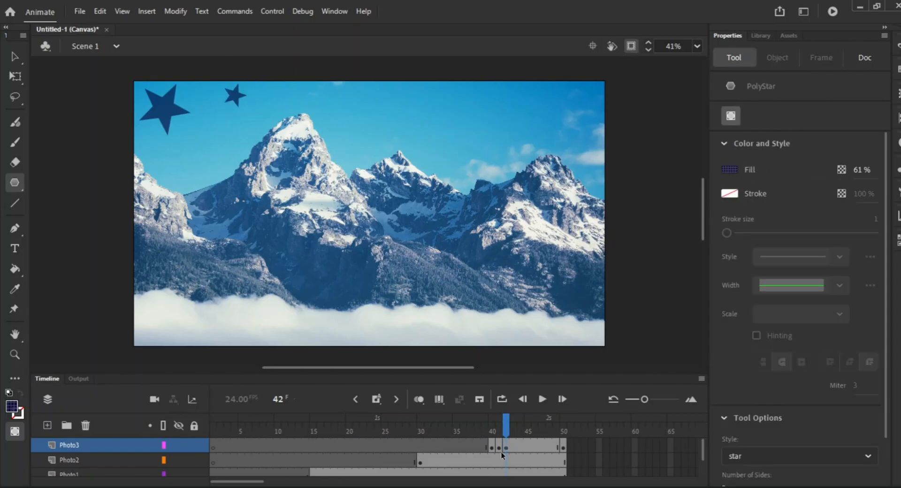
click(504, 429)
click(512, 431)
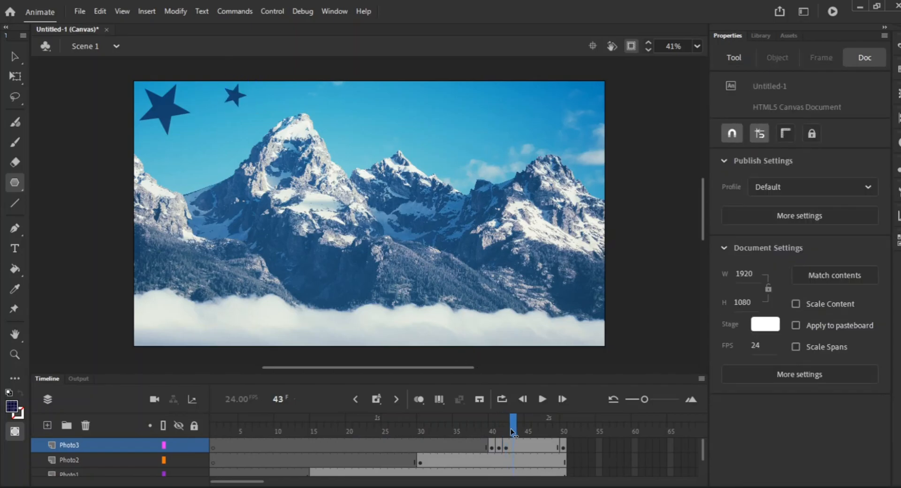
click(513, 448)
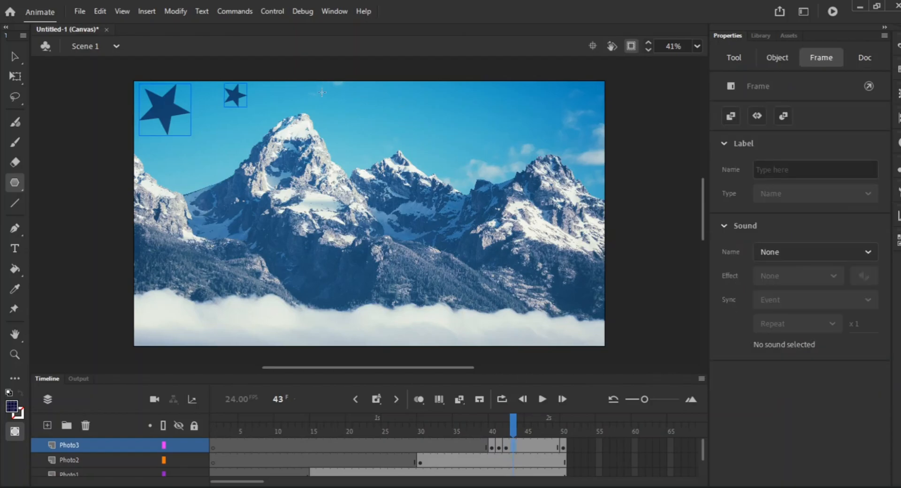
drag(348, 113, 358, 125)
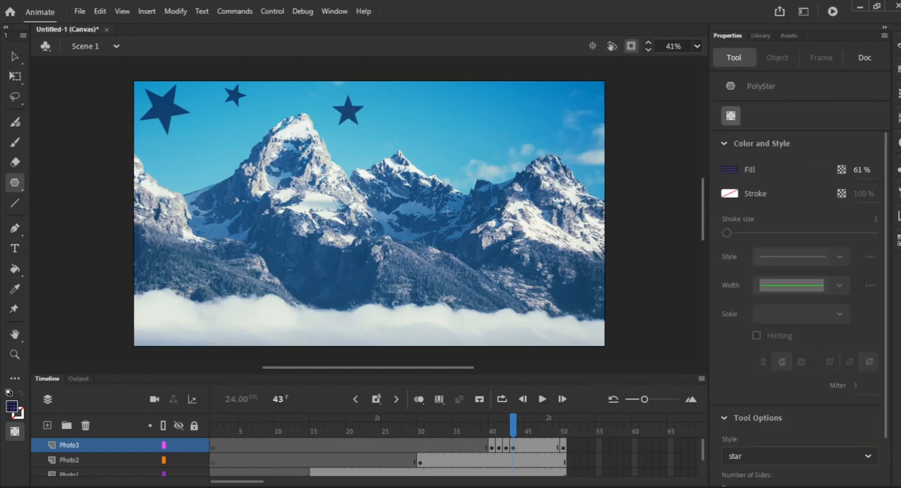
Step: Continue the star sequence with a keyframe on every Photo3 frame from 44 through 49
drag(512, 429, 544, 428)
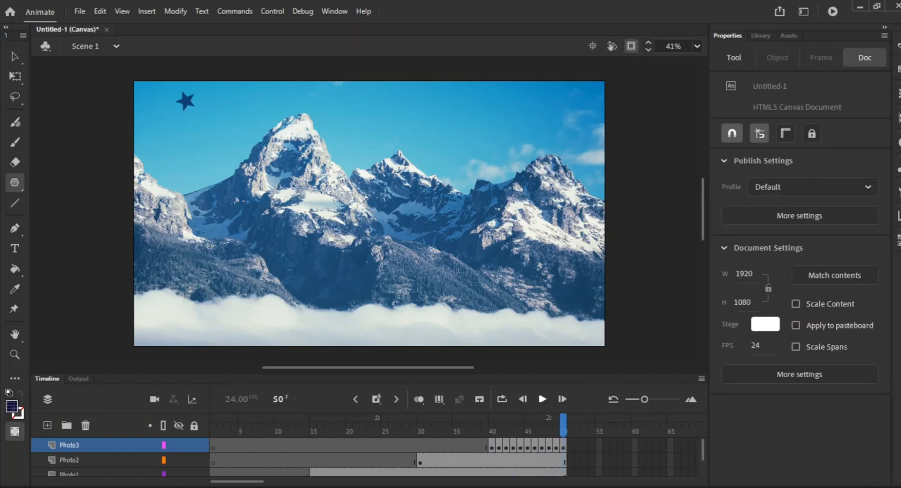
right_click(561, 445)
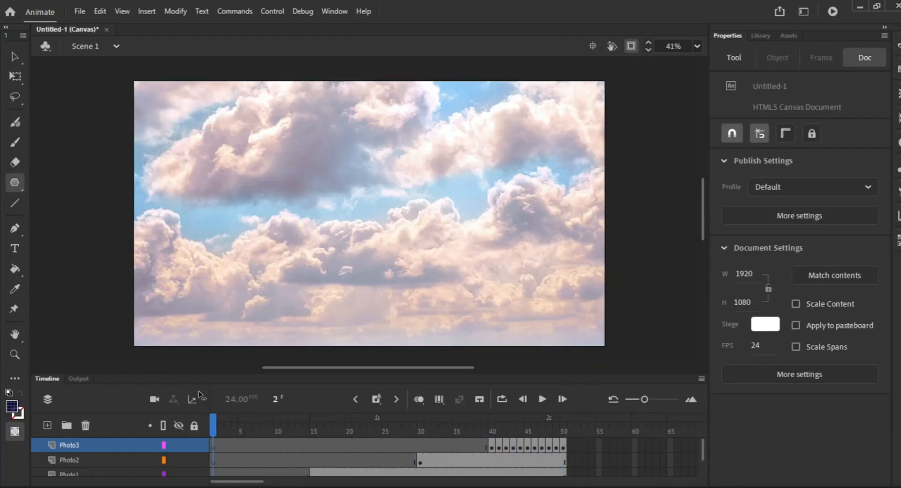
Step: Return to frame 1, set the stage magnification to 50% and play the animation
drag(198, 394, 15, 364)
click(697, 46)
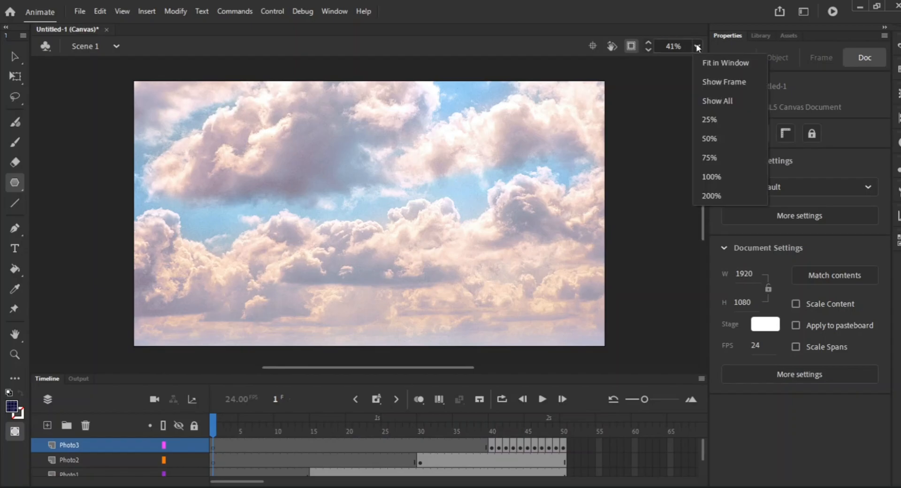
click(725, 139)
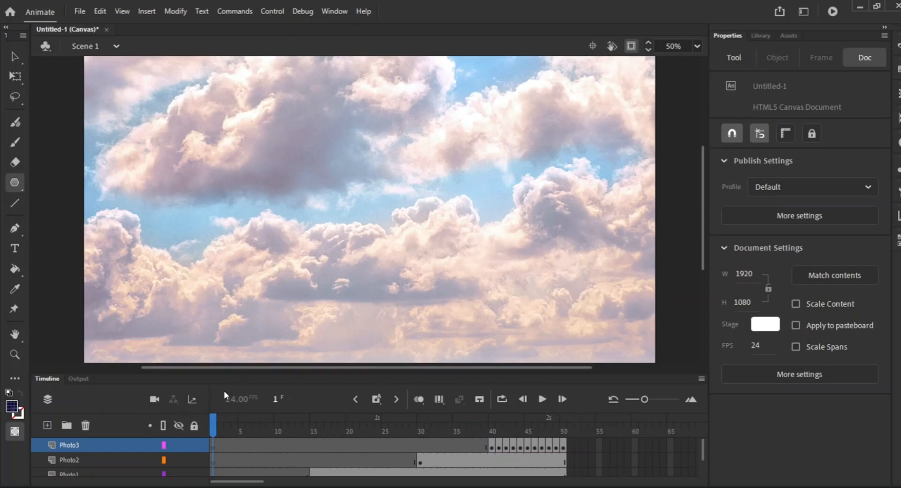
key(Return)
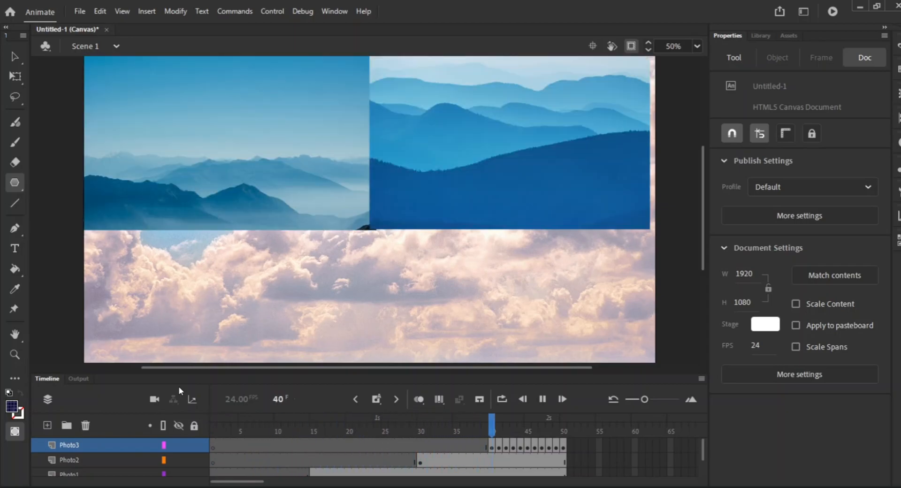